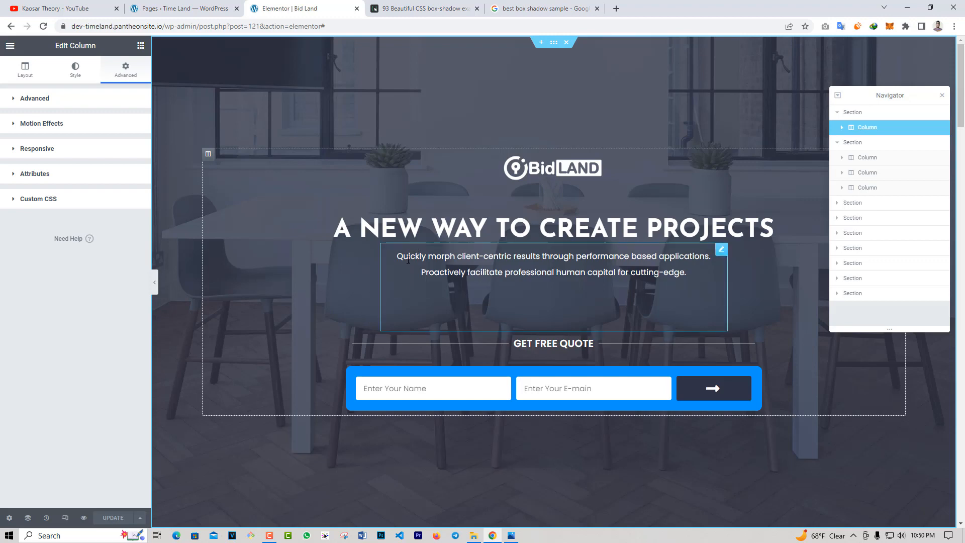
# Enable a box shadow in the border styling of the "Easy to customize" column and show its settings.
pyautogui.scroll(-5, 412, 265)
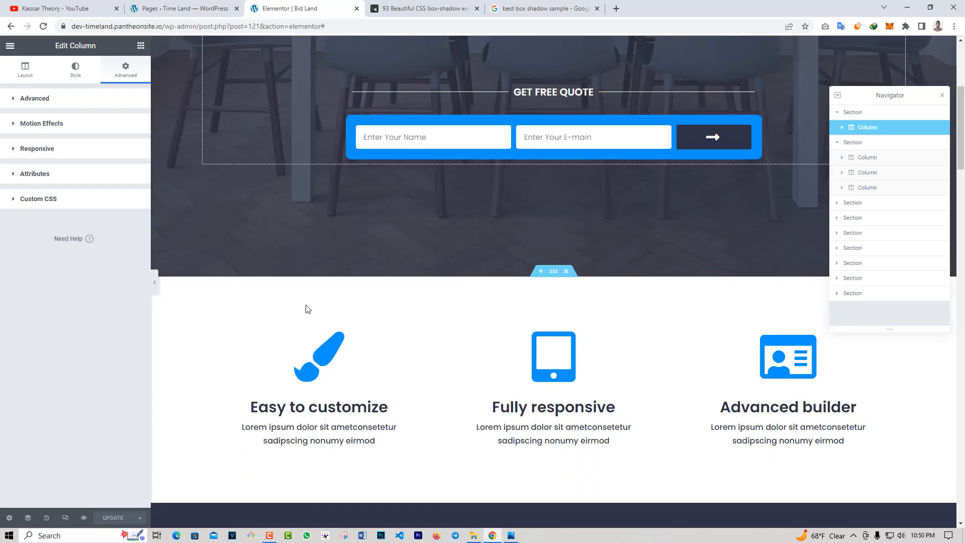
pyautogui.click(304, 320)
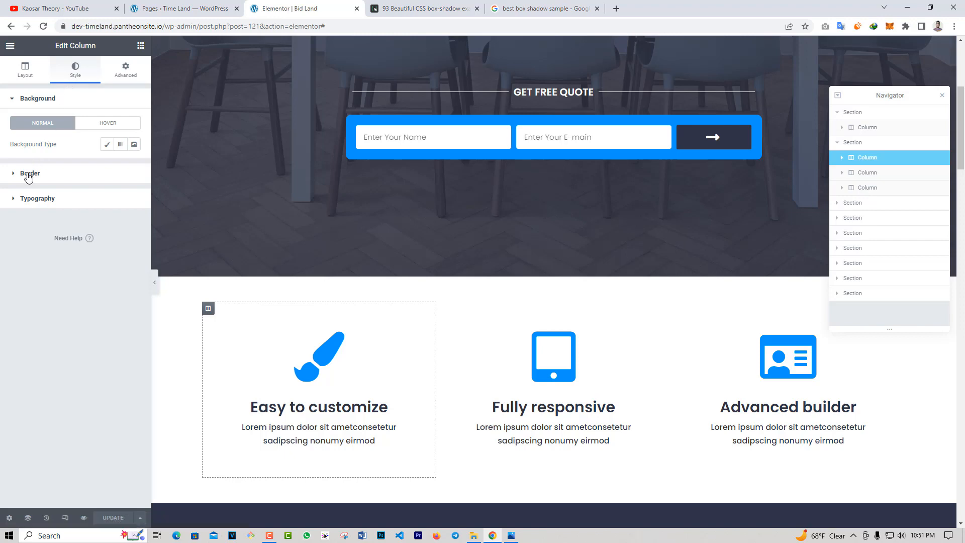
pyautogui.click(63, 177)
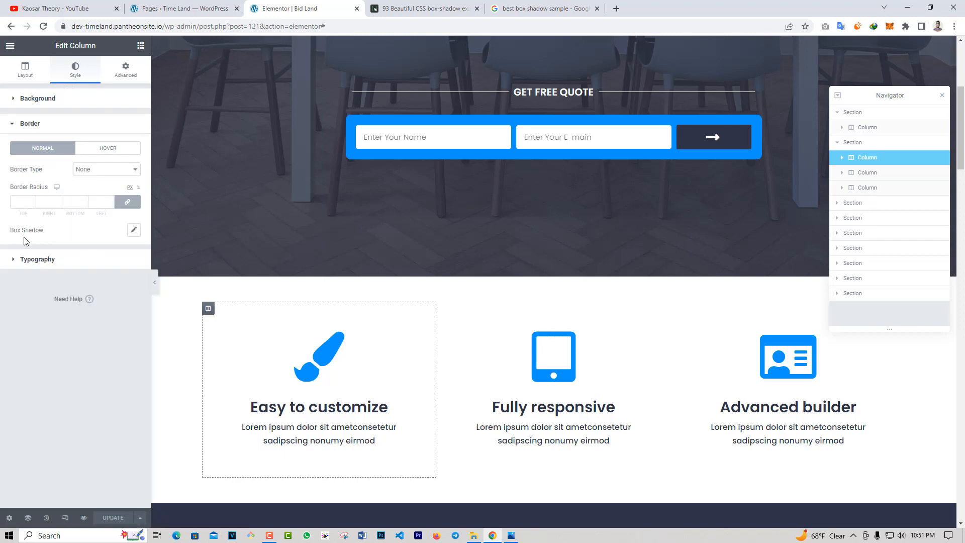
pyautogui.click(134, 230)
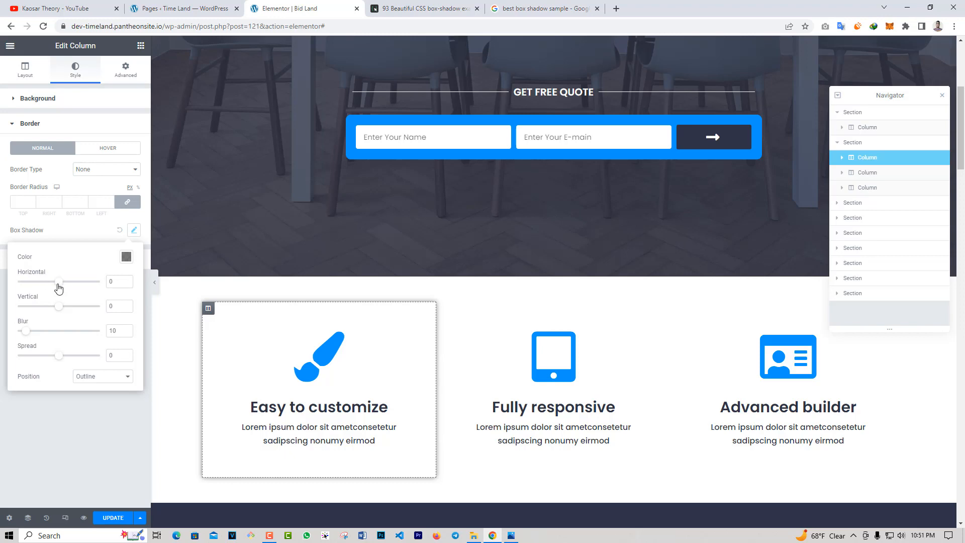
# Set the column's box shadow to horizontal 27, vertical 18, blur 3, spread 45 and position Inset.
pyautogui.moveTo(59, 287)
pyautogui.mouseDown()
pyautogui.moveTo(48, 287)
pyautogui.moveTo(69, 288)
pyautogui.mouseUp()
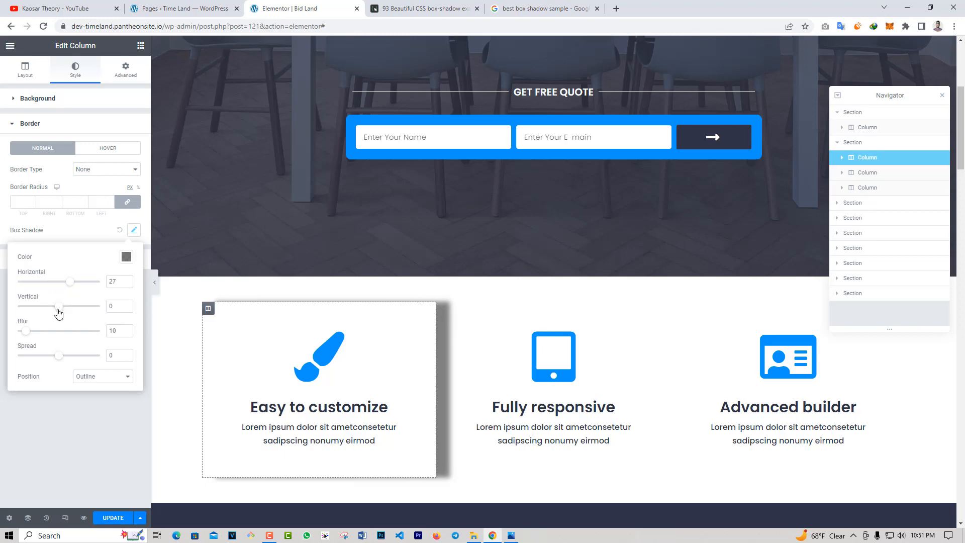
pyautogui.moveTo(58, 312)
pyautogui.mouseDown()
pyautogui.moveTo(48, 312)
pyautogui.moveTo(66, 312)
pyautogui.mouseUp()
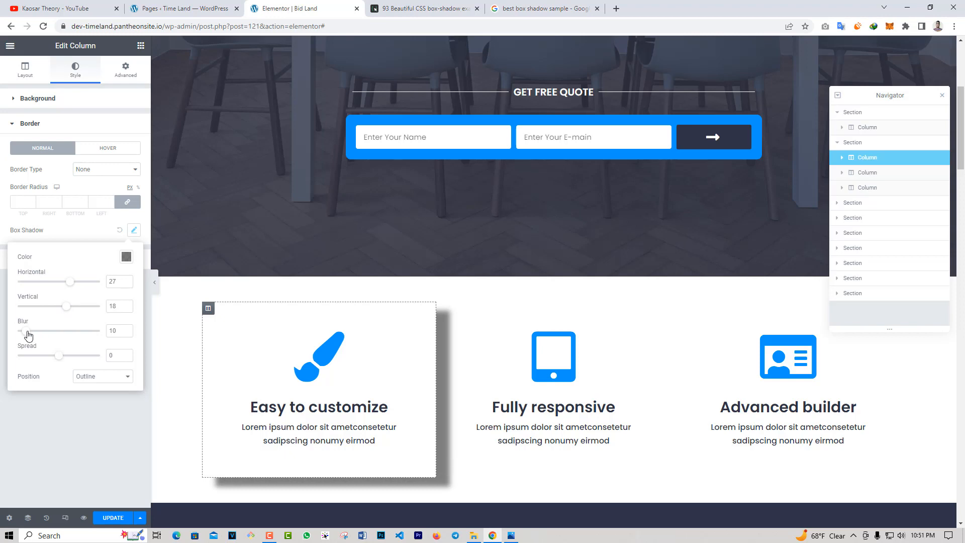
pyautogui.moveTo(26, 331)
pyautogui.mouseDown()
pyautogui.moveTo(106, 340)
pyautogui.moveTo(21, 333)
pyautogui.mouseUp()
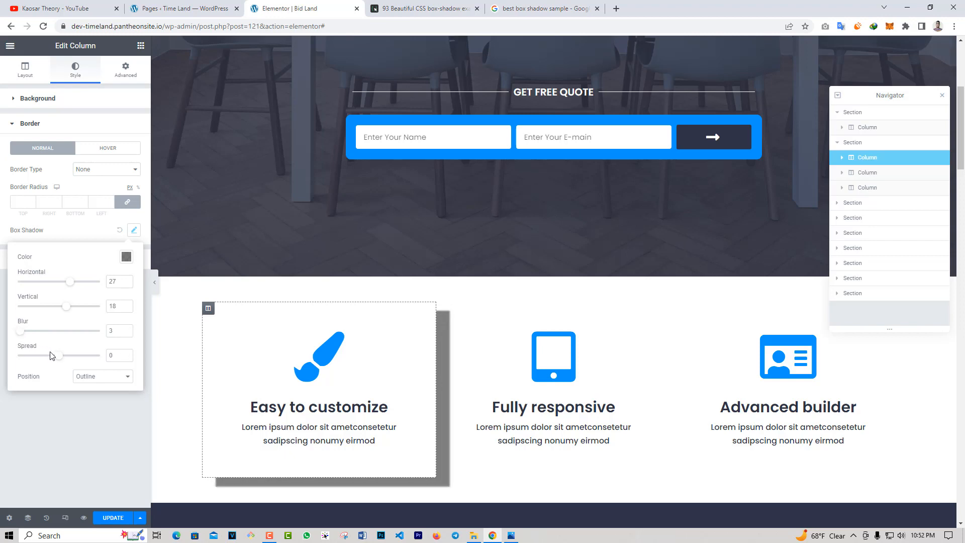
pyautogui.moveTo(58, 356); pyautogui.dragTo(80, 363)
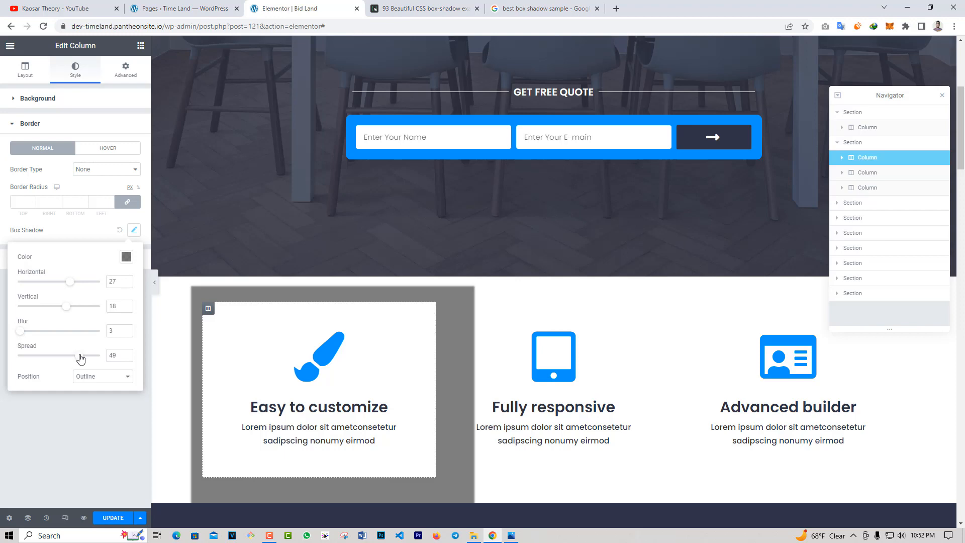
pyautogui.moveTo(80, 358)
pyautogui.mouseDown()
pyautogui.moveTo(89, 360)
pyautogui.moveTo(76, 359)
pyautogui.mouseUp()
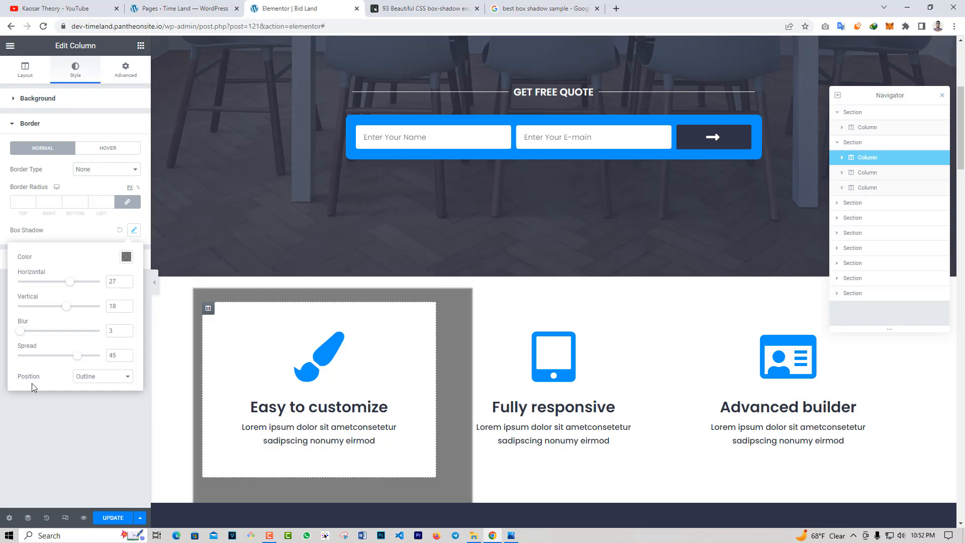
pyautogui.click(94, 380)
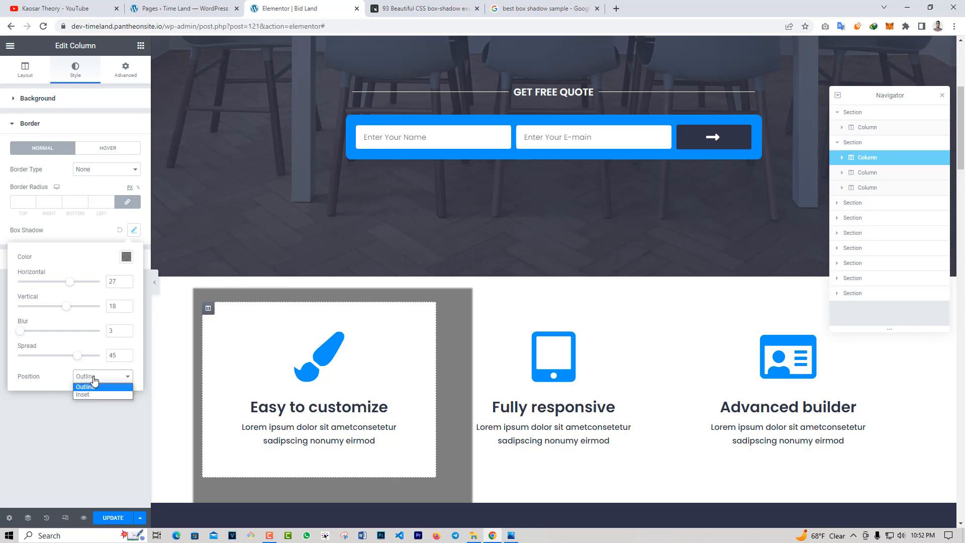
pyautogui.click(90, 392)
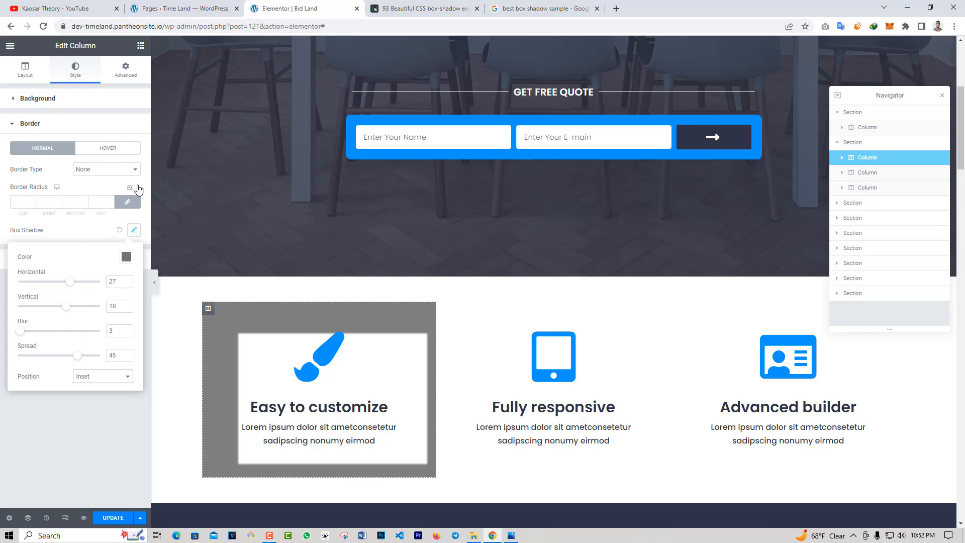
# Browse the box-shadow examples on the getcssscan.com page through to the end and return to the first ones.
pyautogui.click(402, 9)
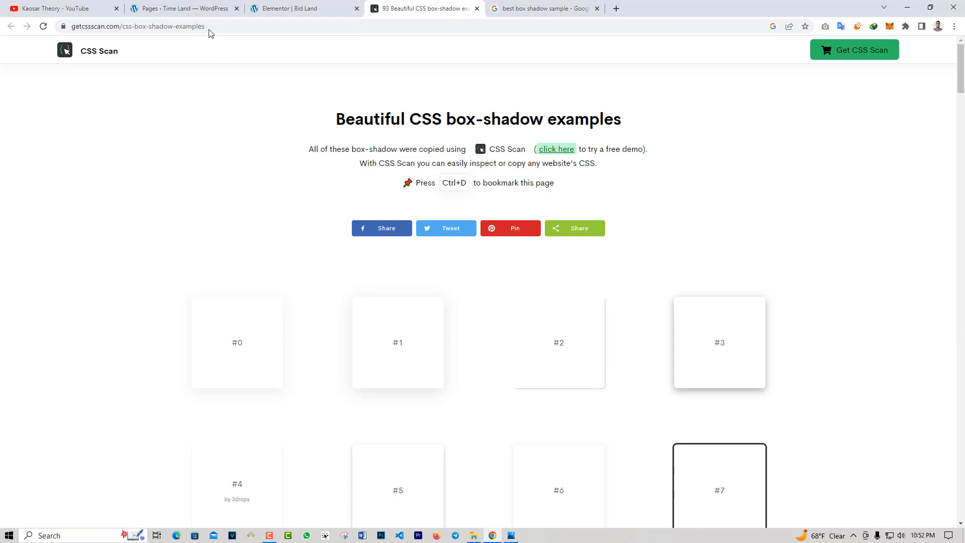
pyautogui.click(183, 26)
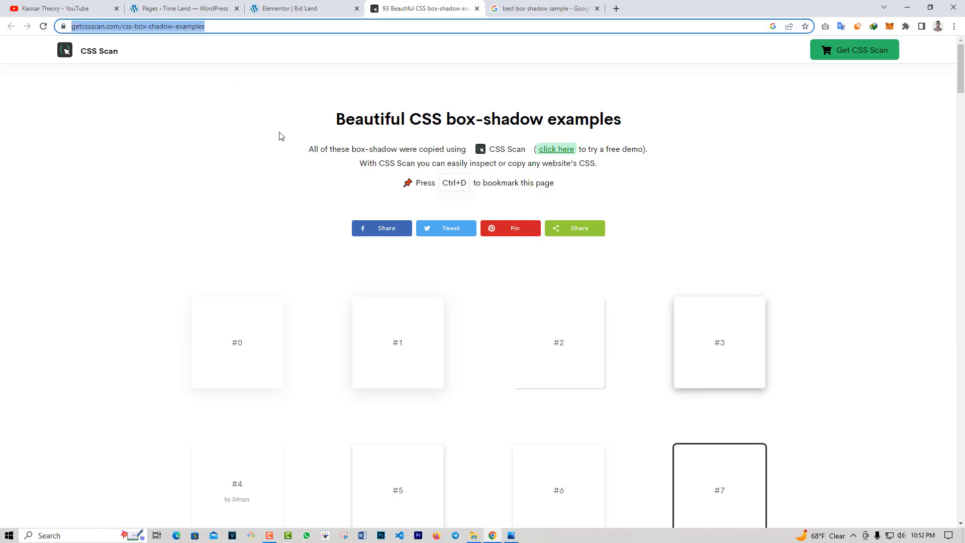
pyautogui.scroll(-5, 216, 226)
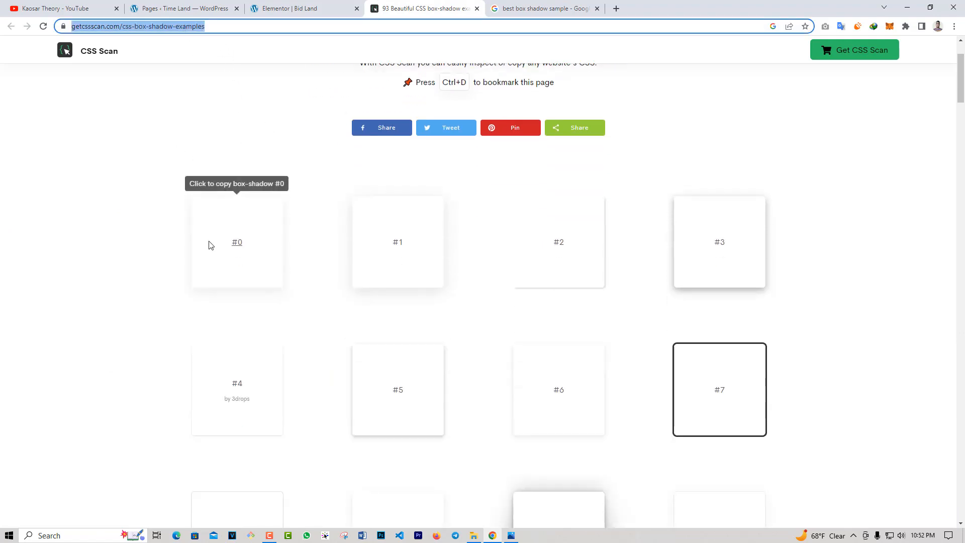
pyautogui.scroll(-18, 171, 349)
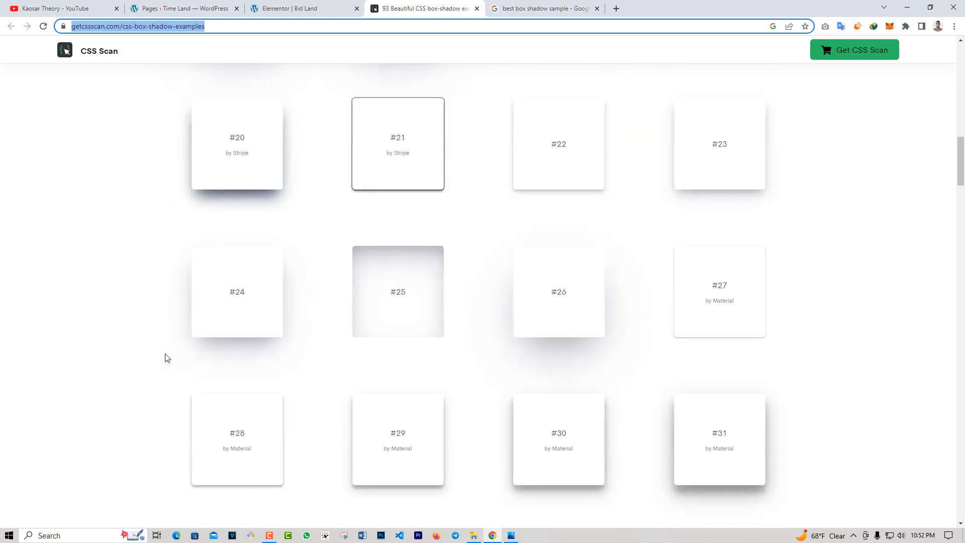
pyautogui.scroll(-13, 167, 358)
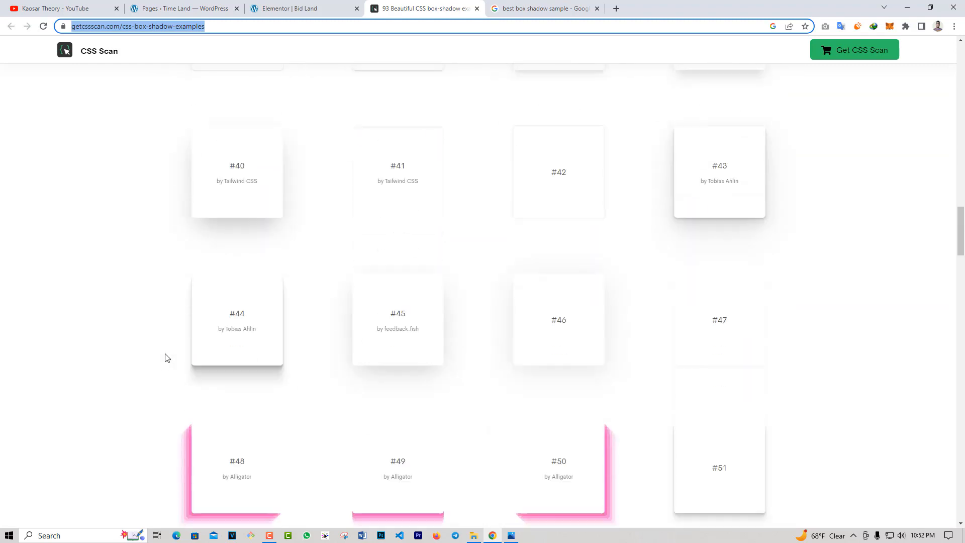
pyautogui.scroll(-18, 168, 358)
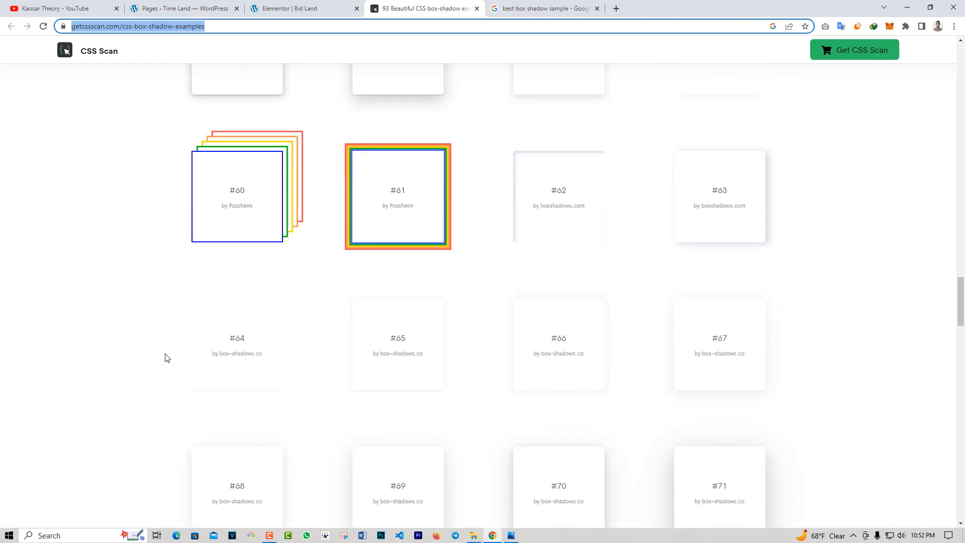
pyautogui.scroll(-11, 168, 358)
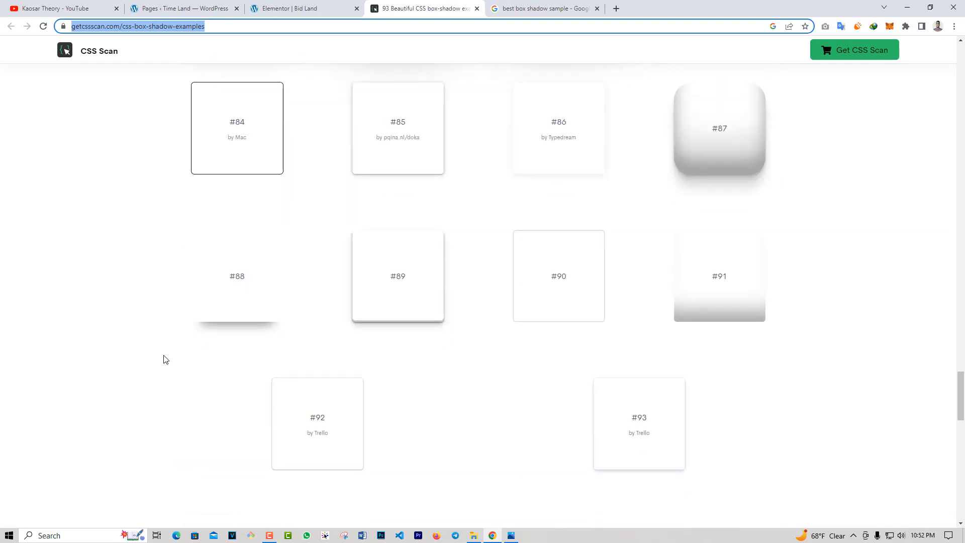
pyautogui.scroll(-1, 482, 406)
pyautogui.moveTo(958, 407); pyautogui.dragTo(914, 184)
pyautogui.scroll(13, 302, 331)
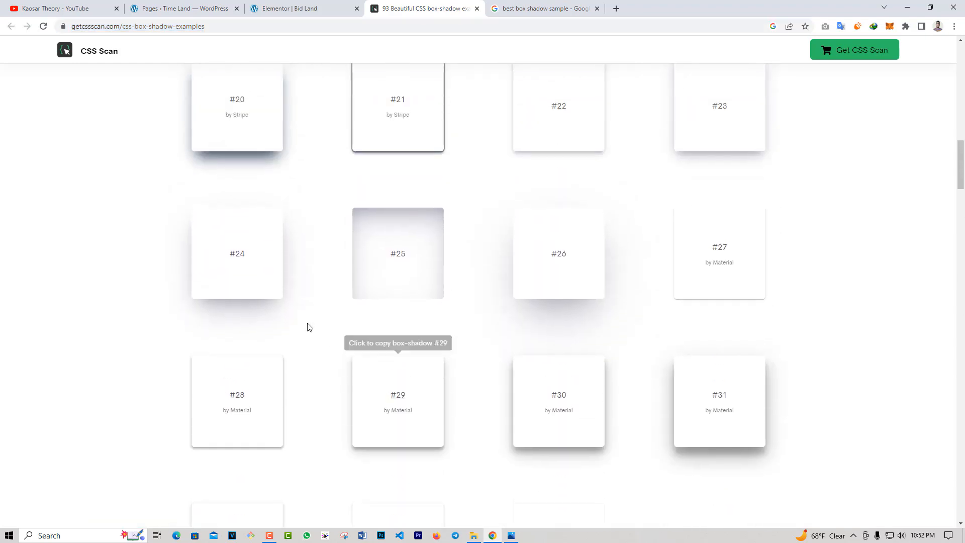
pyautogui.scroll(8, 296, 336)
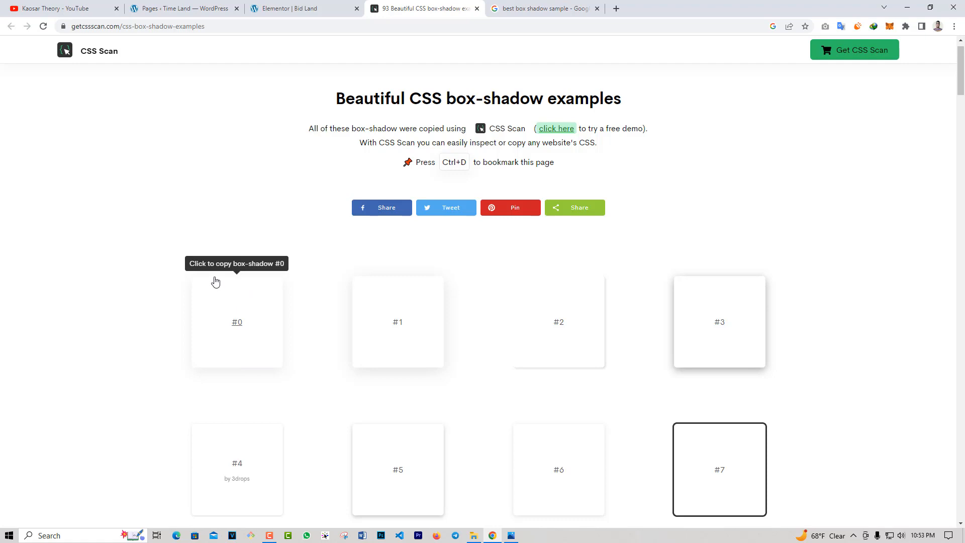
# Copy the CSS of box-shadow example #0 and paste it into the address bar of a new browser tab.
pyautogui.click(248, 302)
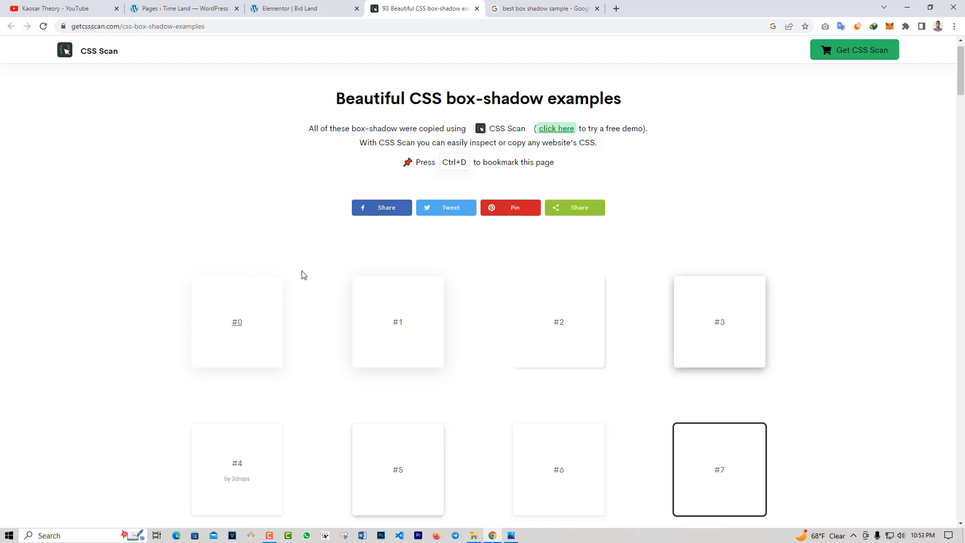
pyautogui.click(617, 9)
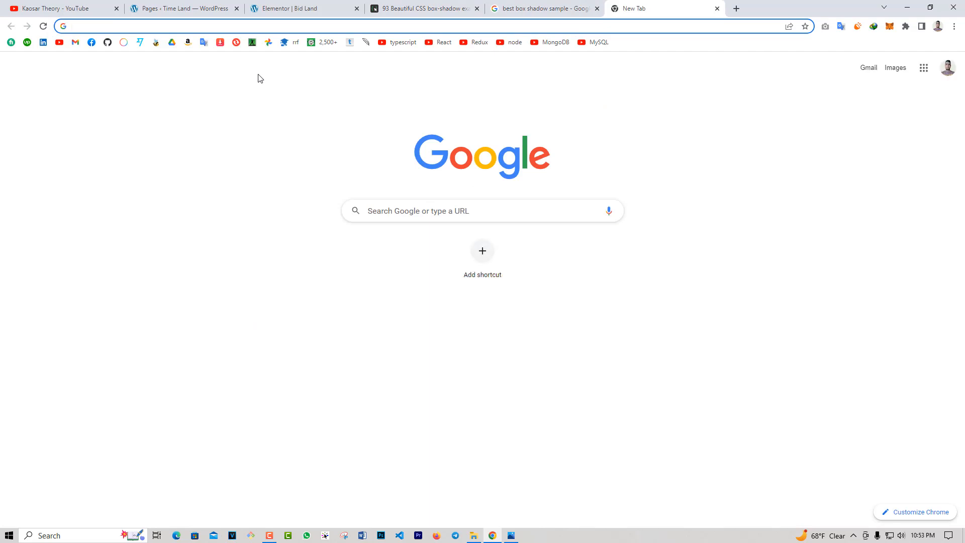
pyautogui.hotkey('ctrl', 'v')
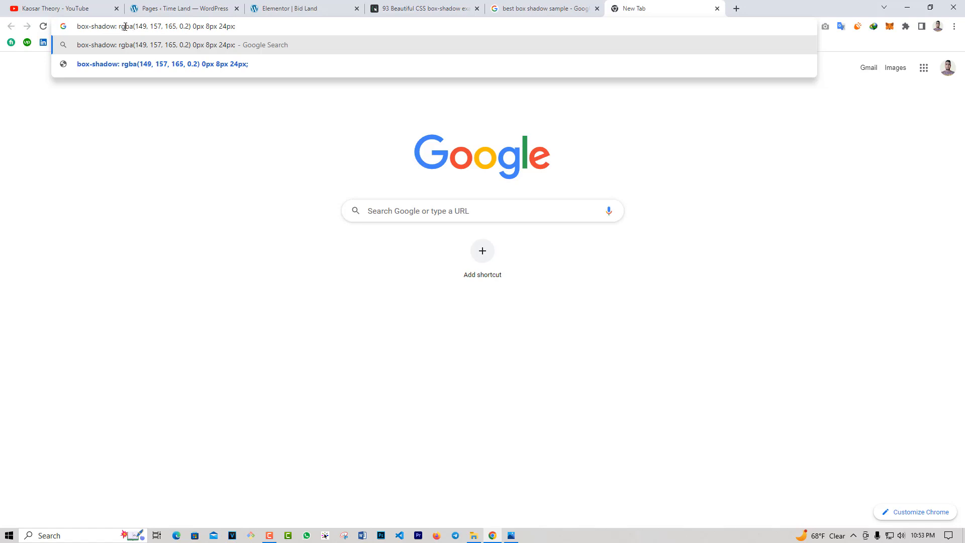
pyautogui.moveTo(118, 27); pyautogui.dragTo(235, 32)
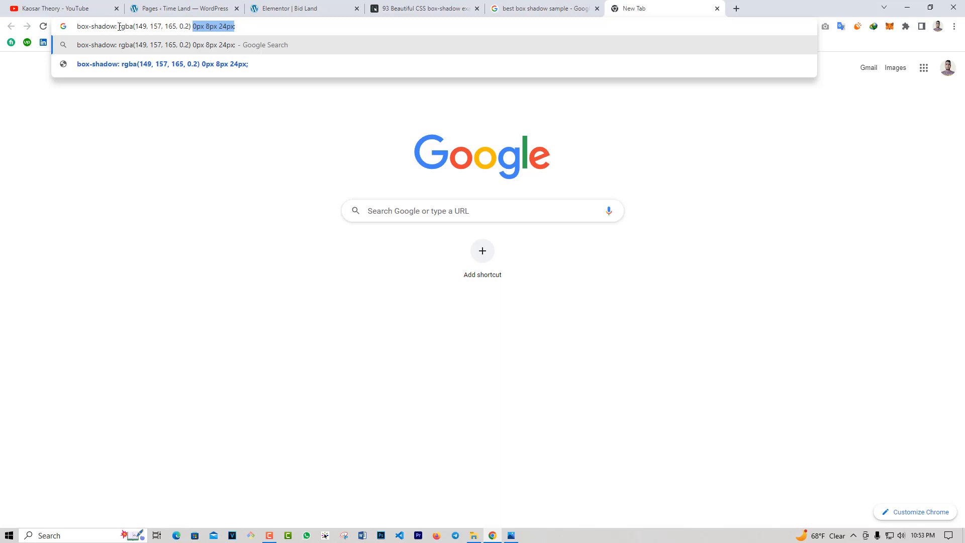
# Copy rgba(149, 157, 165, 0.2) from the pasted code and apply it as the column's box shadow color in Elementor.
pyautogui.moveTo(119, 26); pyautogui.dragTo(191, 23)
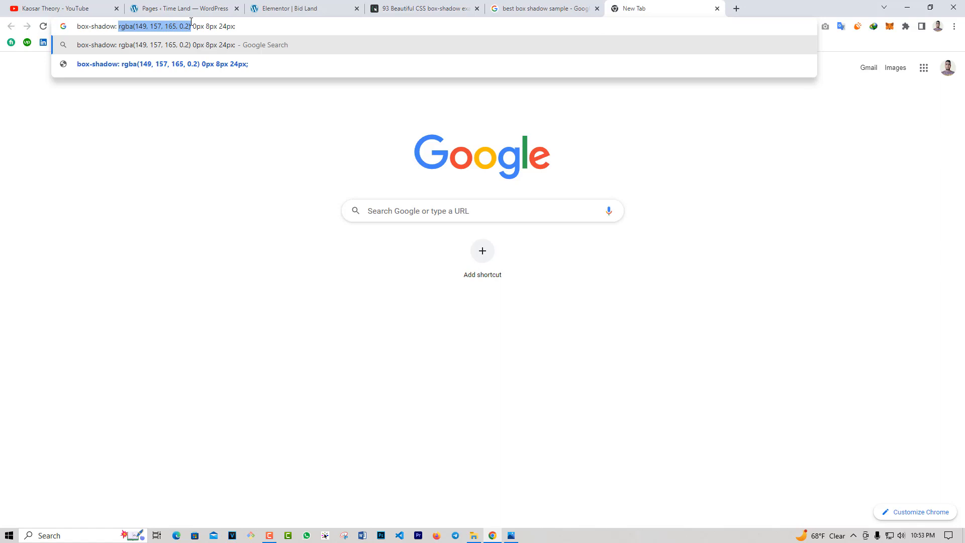
pyautogui.click(308, 8)
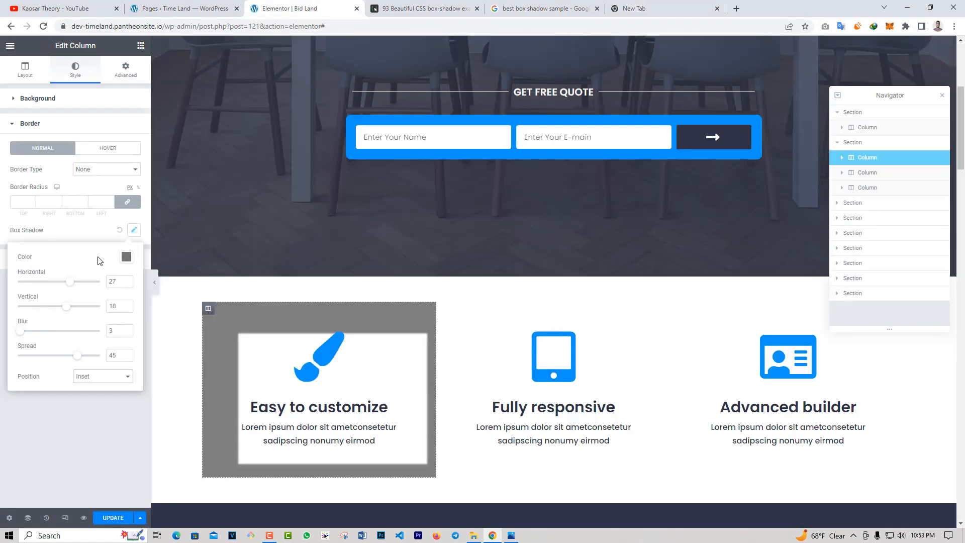
pyautogui.click(126, 257)
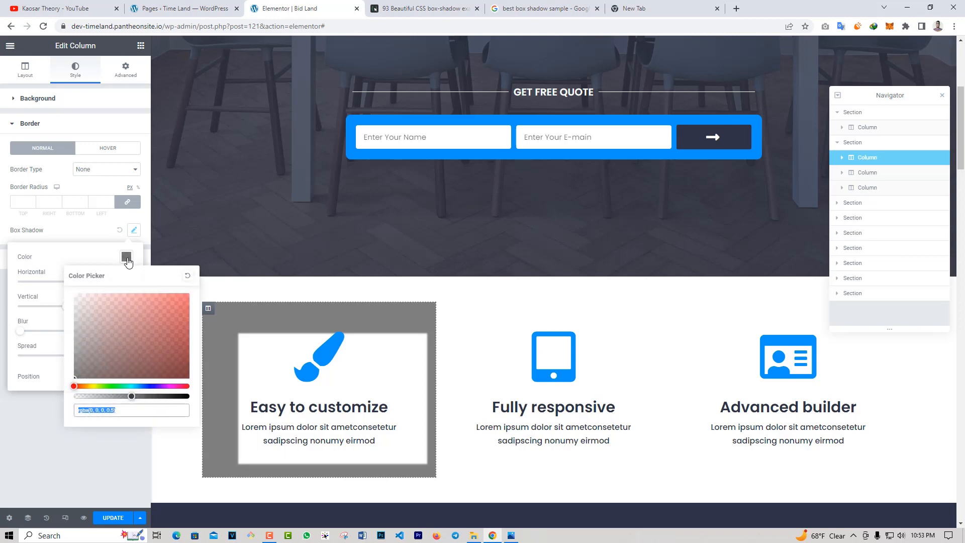
pyautogui.hotkey('ctrl', 'v')
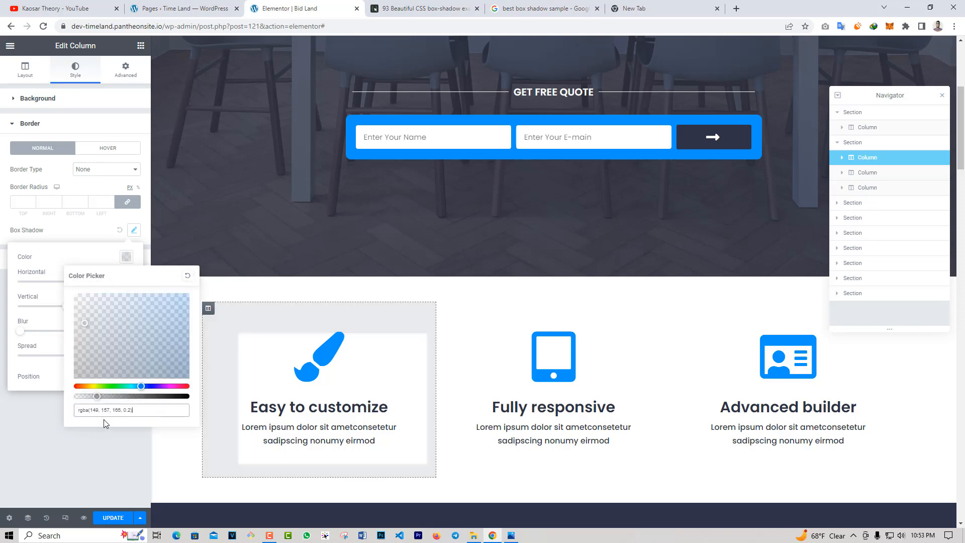
pyautogui.click(56, 255)
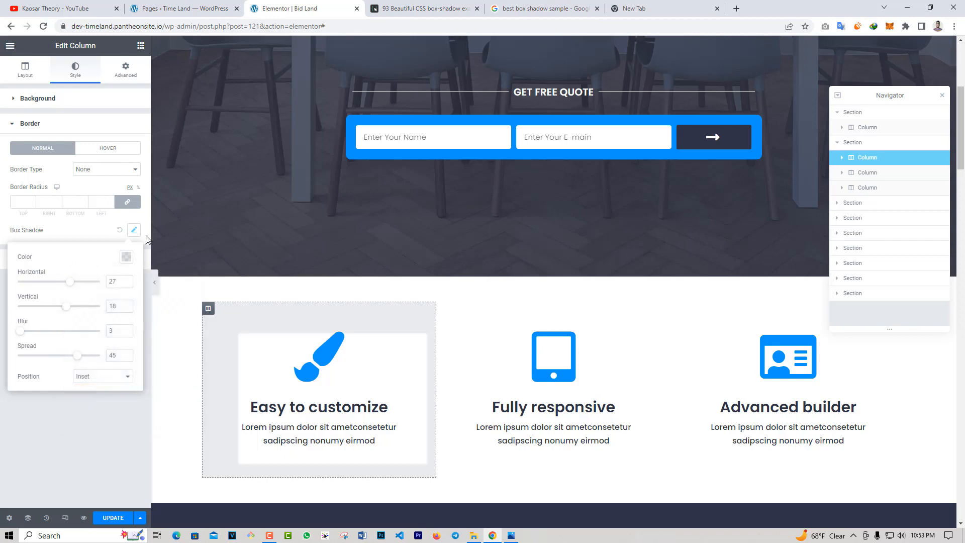
# Consult the offsets in the pasted box-shadow code and set the column shadow's horizontal value to 0.
pyautogui.hotkey('ctrl', 'Tab')
pyautogui.hotkey('ctrl', 'Tab')
pyautogui.hotkey('ctrl', 'Tab')
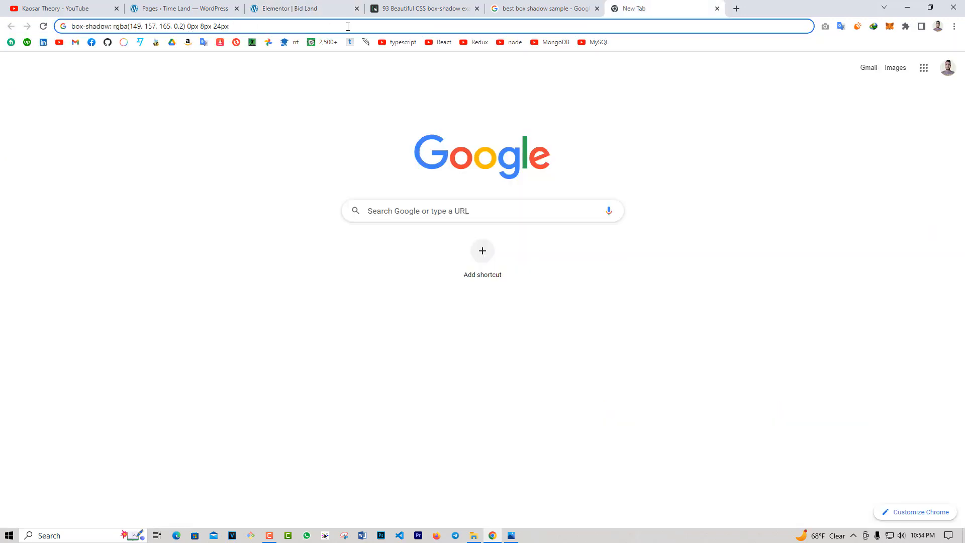
pyautogui.click(514, 10)
pyautogui.click(306, 10)
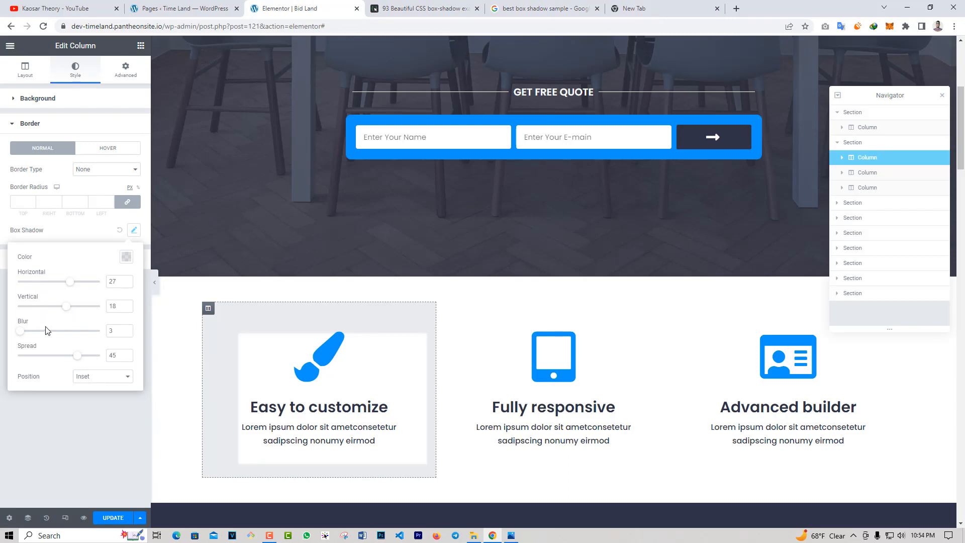
pyautogui.click(641, 11)
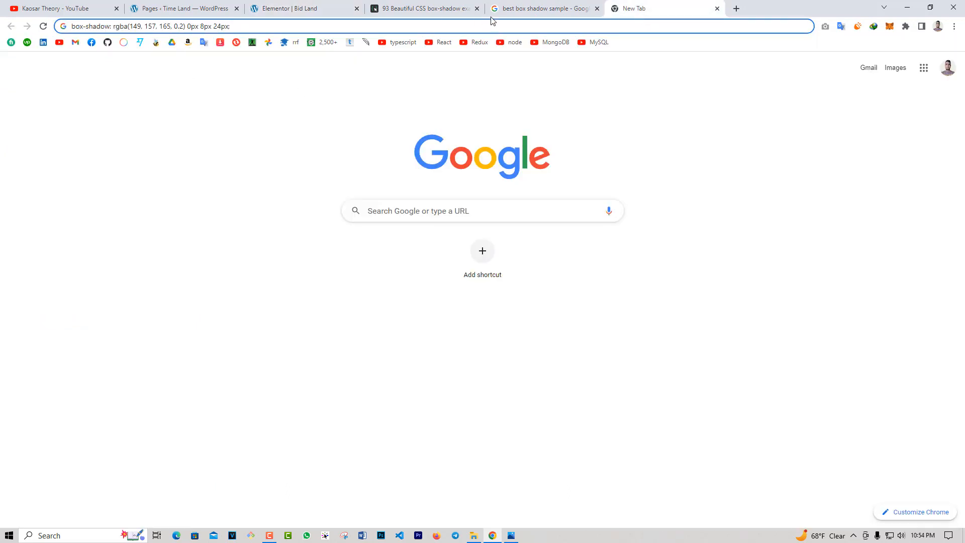
pyautogui.click(319, 8)
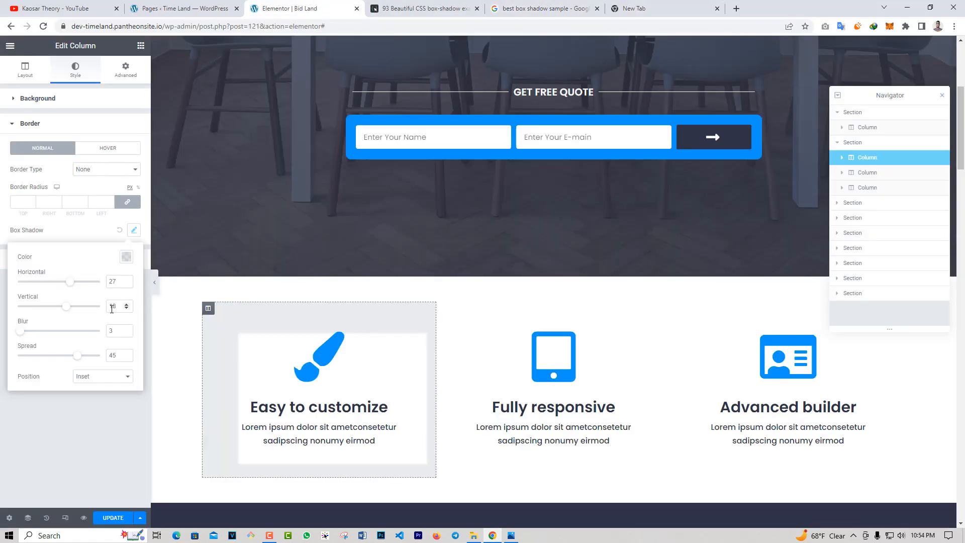
pyautogui.doubleClick(113, 281)
pyautogui.write('0')
# Consult the pasted box-shadow code and set the column shadow's vertical value to 8 and its blur to 24.
pyautogui.click(647, 15)
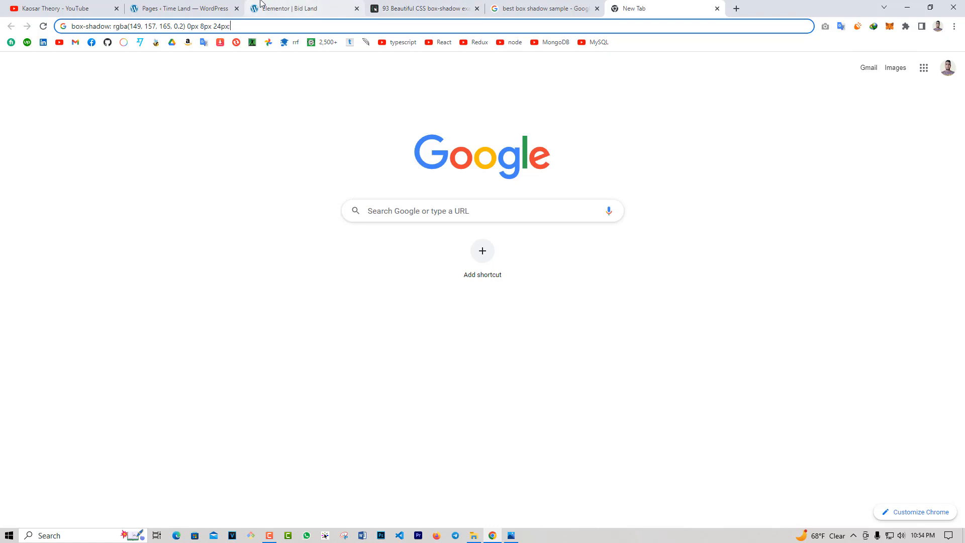
pyautogui.click(308, 5)
pyautogui.doubleClick(120, 306)
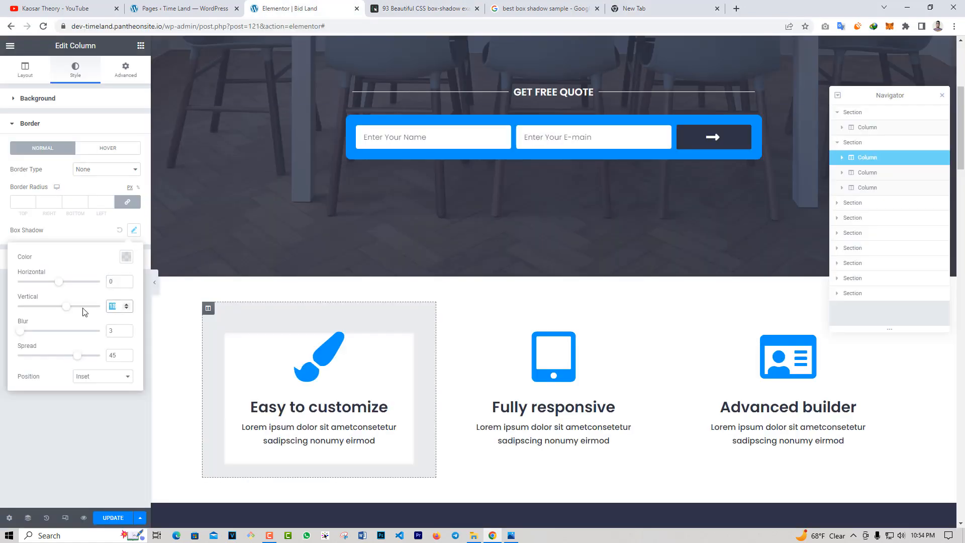
pyautogui.write('7')
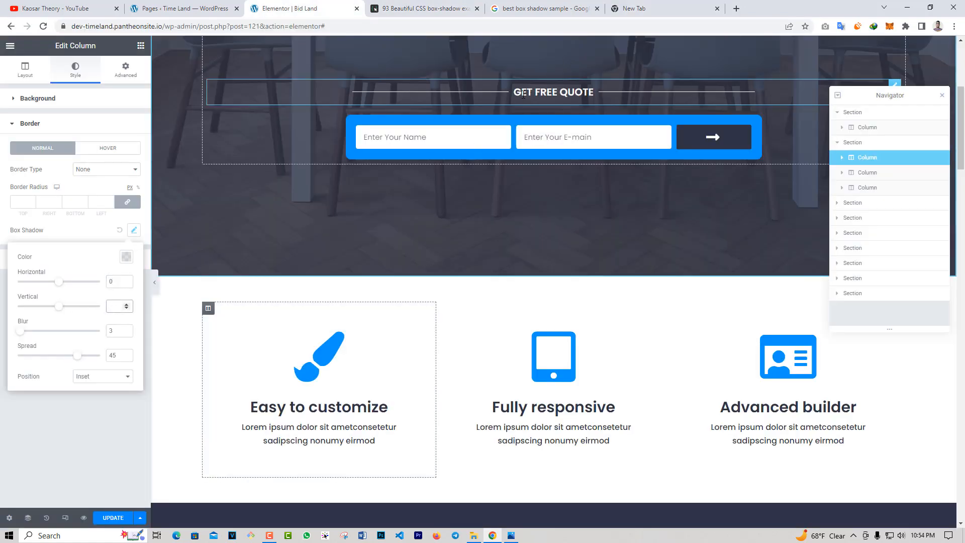
pyautogui.click(653, 8)
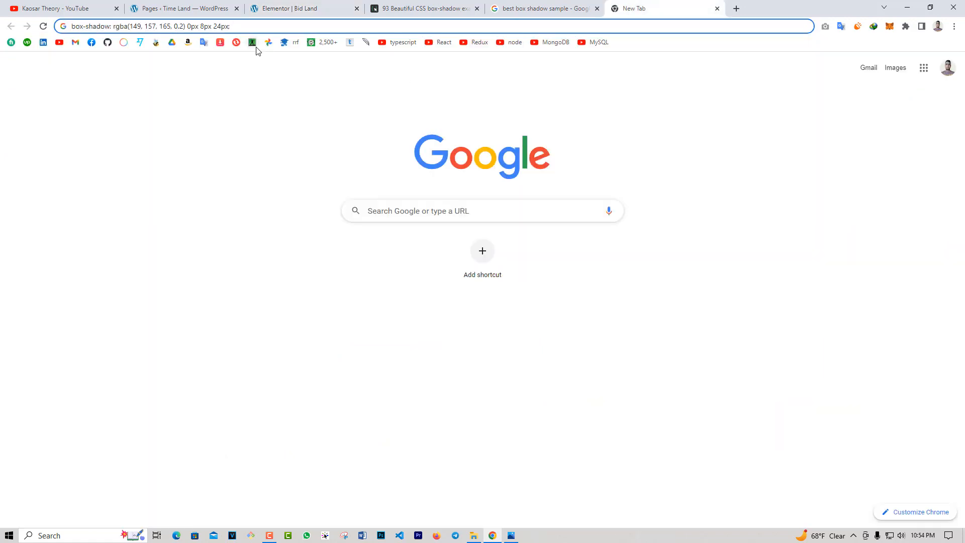
pyautogui.click(310, 13)
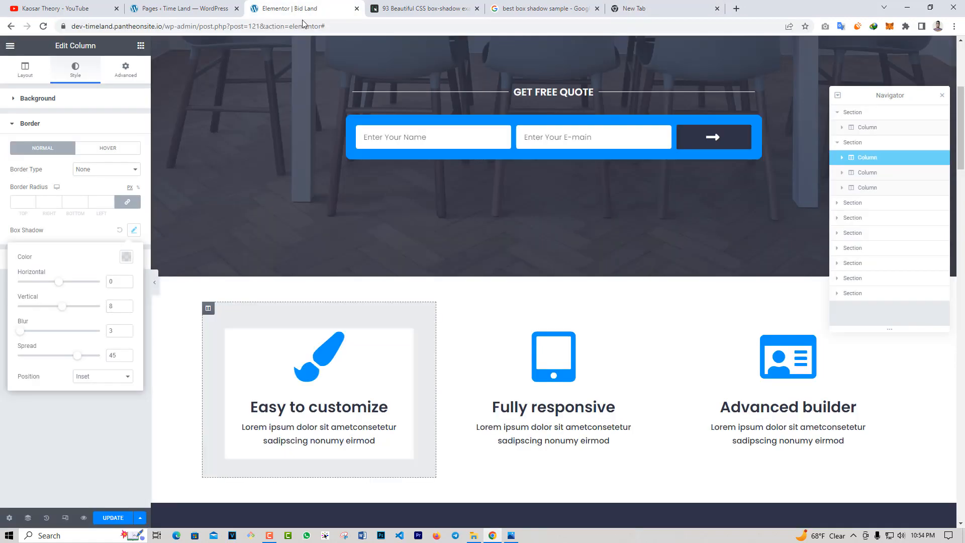
pyautogui.doubleClick(108, 331)
pyautogui.write('24')
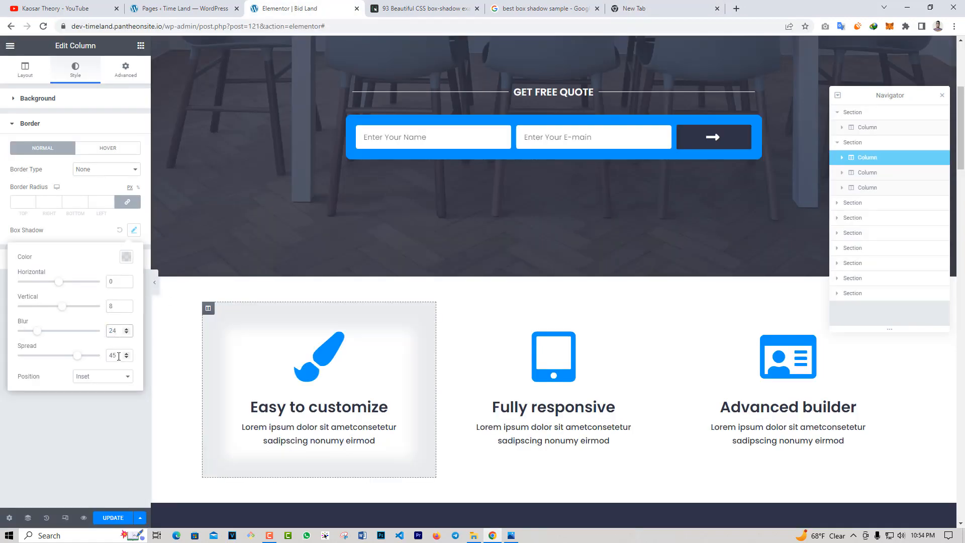
# Set the column shadow's spread to 0 and its position to Outline, and preview the column without the editing panel.
pyautogui.doubleClick(116, 355)
pyautogui.write('0')
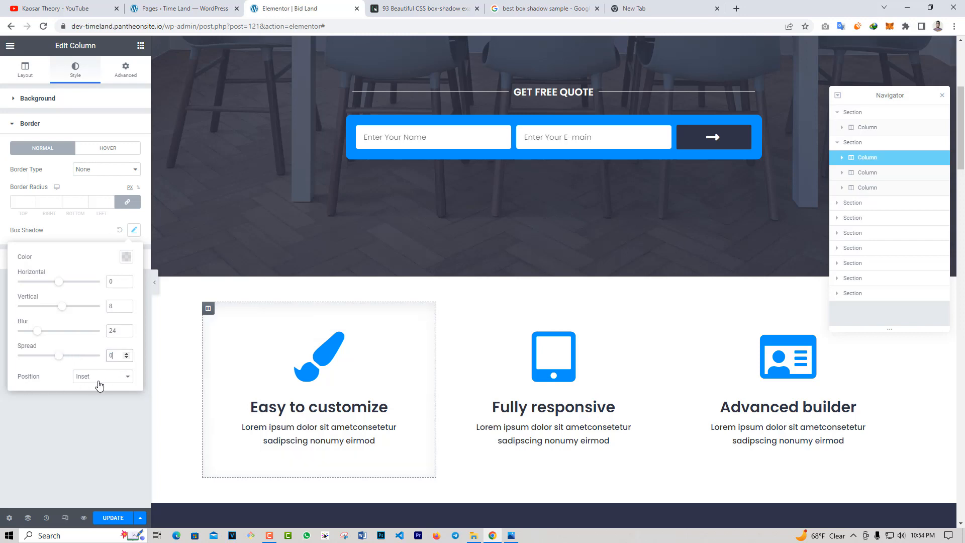
pyautogui.click(98, 380)
pyautogui.click(94, 387)
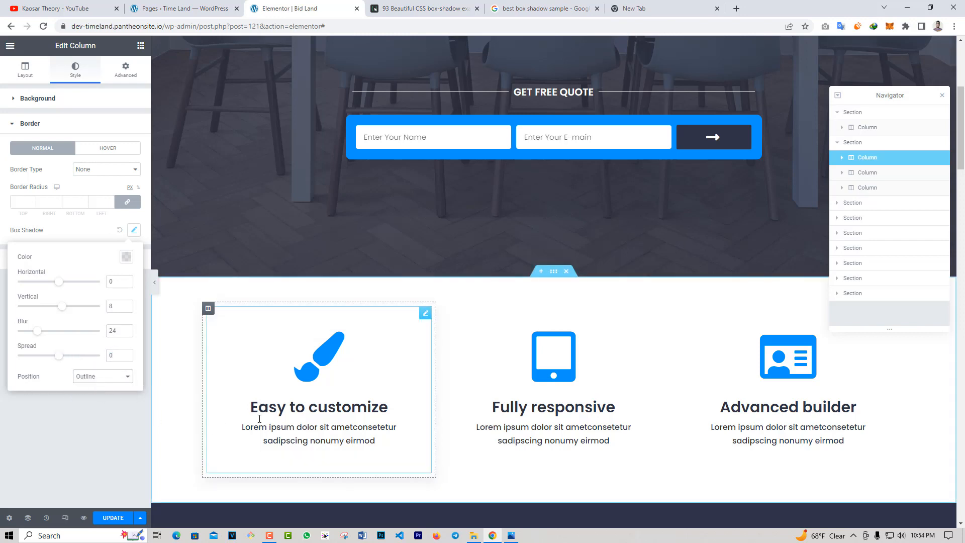
pyautogui.click(155, 282)
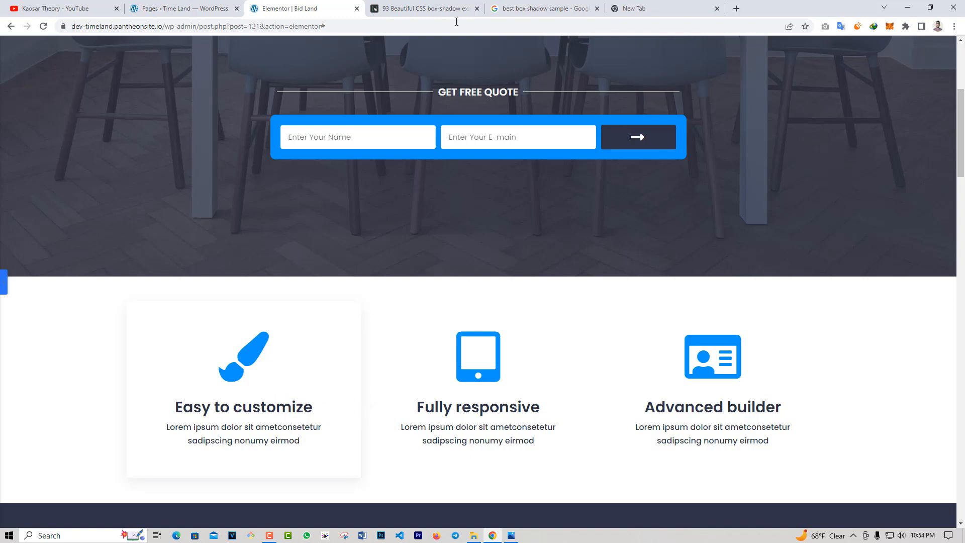
# Copy the CSS of box-shadow example #26 from getcssscan.com and paste it into the address bar of the empty browser tab, selecting the whole code.
pyautogui.click(436, 8)
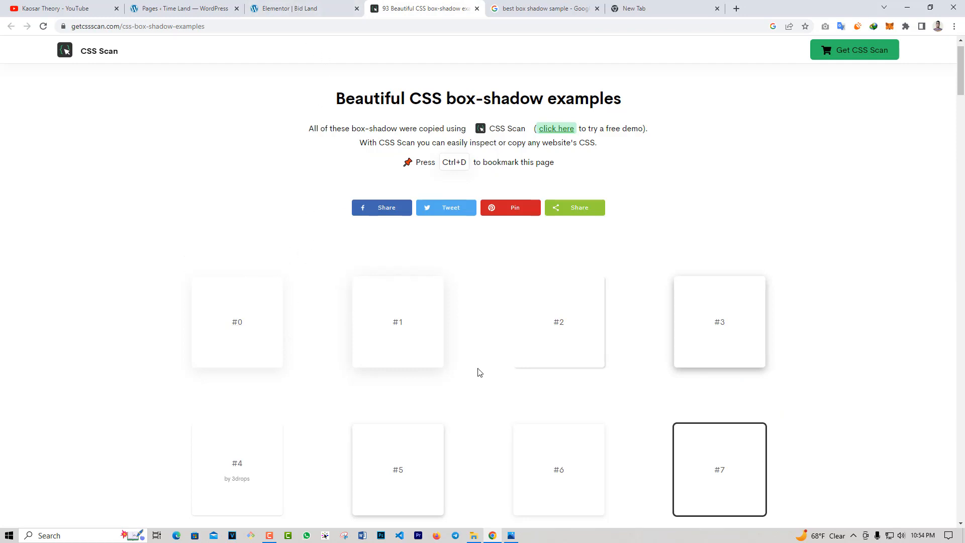
pyautogui.scroll(-5, 479, 372)
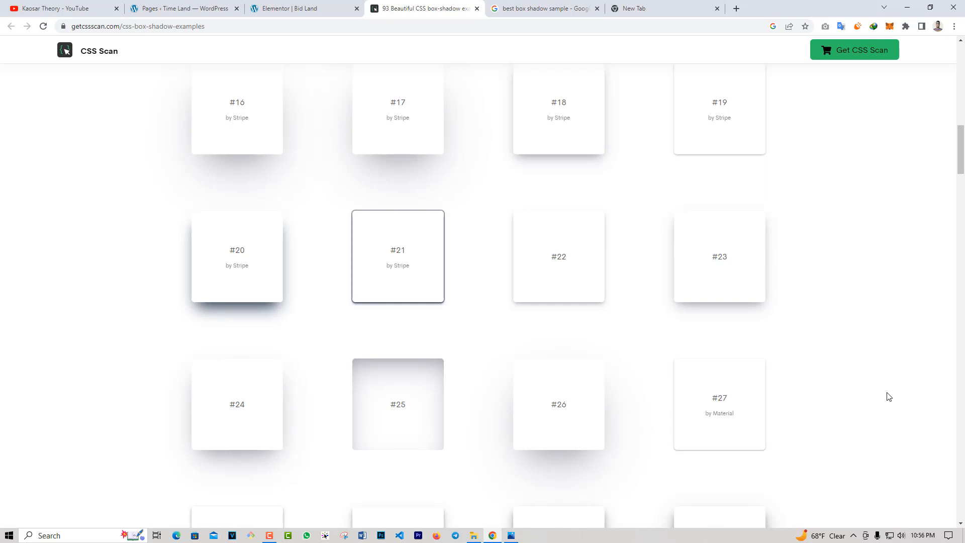
pyautogui.scroll(-2, 885, 395)
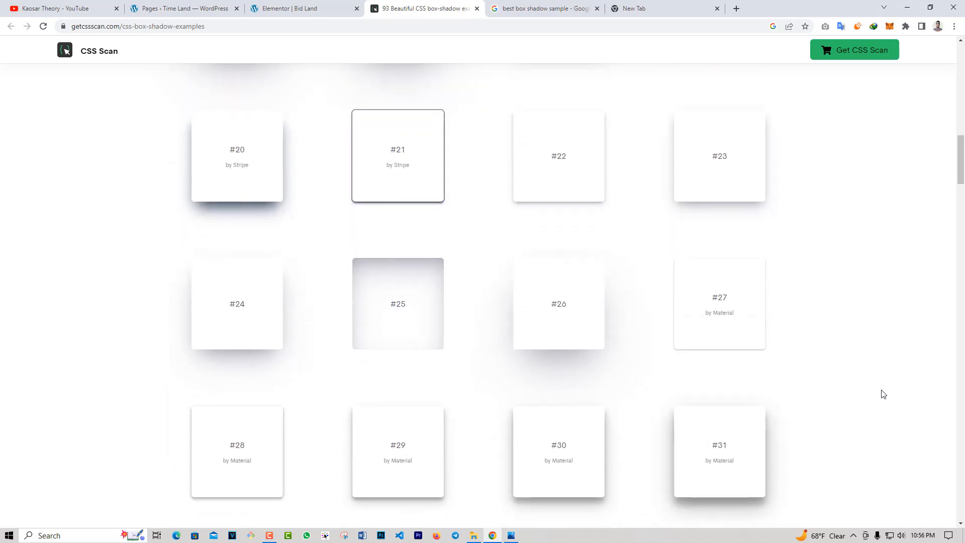
pyautogui.click(553, 321)
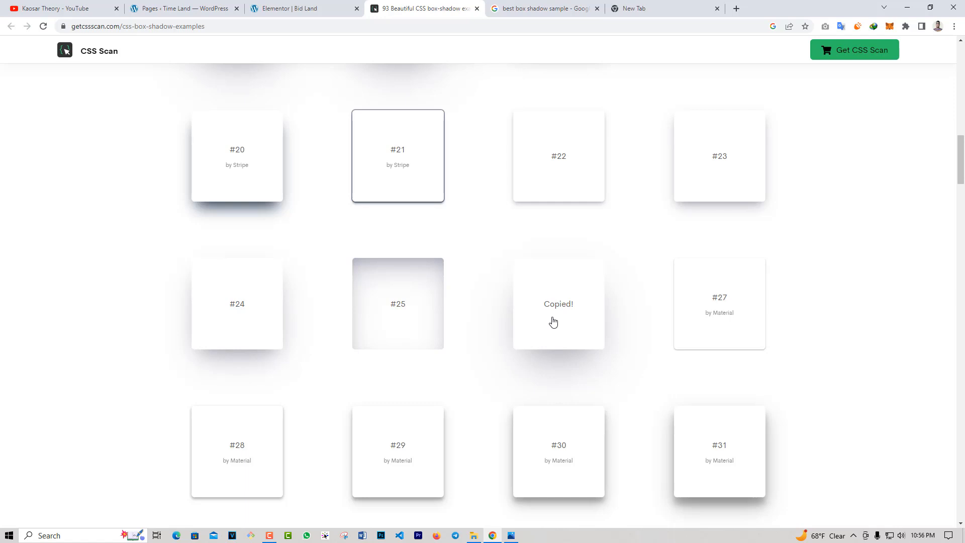
pyautogui.click(642, 5)
pyautogui.hotkey('ctrl', 'v')
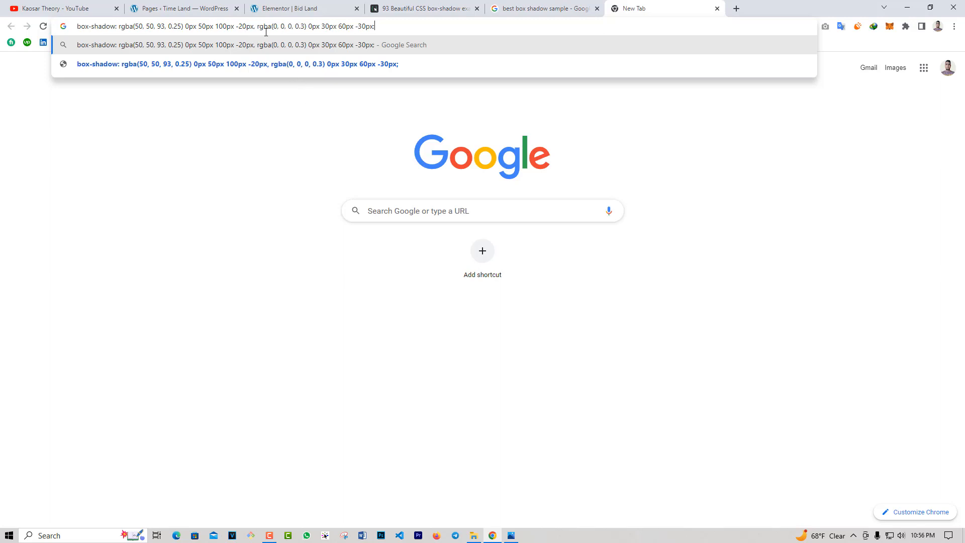
pyautogui.moveTo(383, 23); pyautogui.dragTo(79, 27)
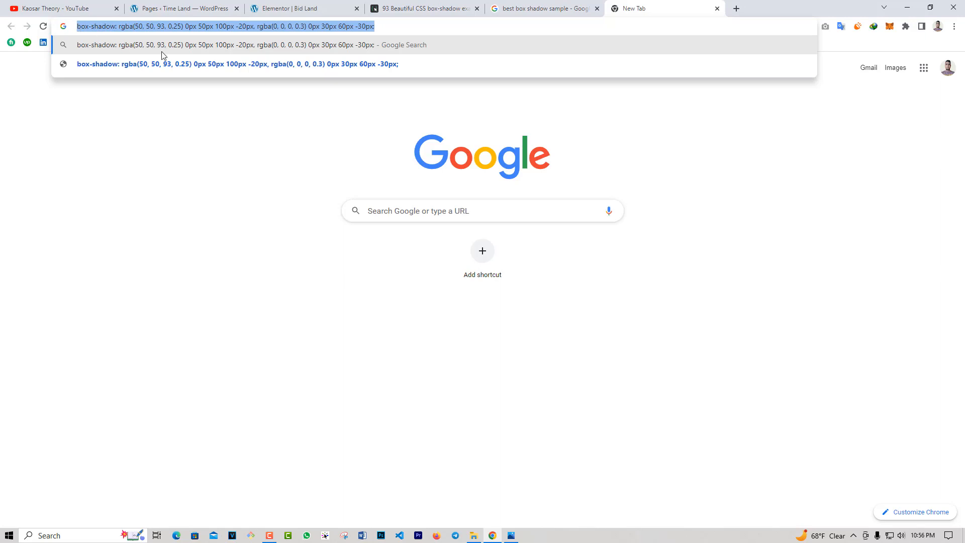
# Return to Elementor and reset the box shadow in the column's border settings.
pyautogui.click(311, 13)
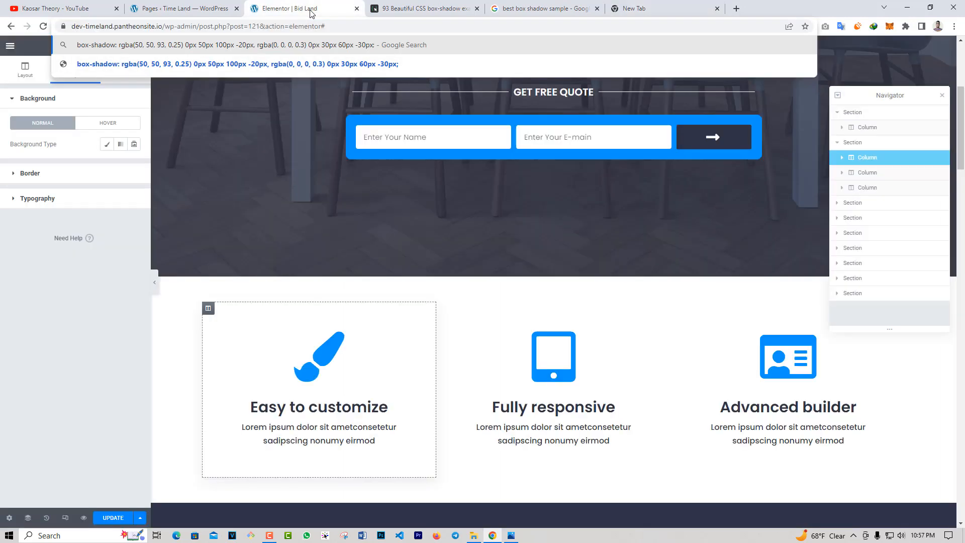
pyautogui.click(113, 177)
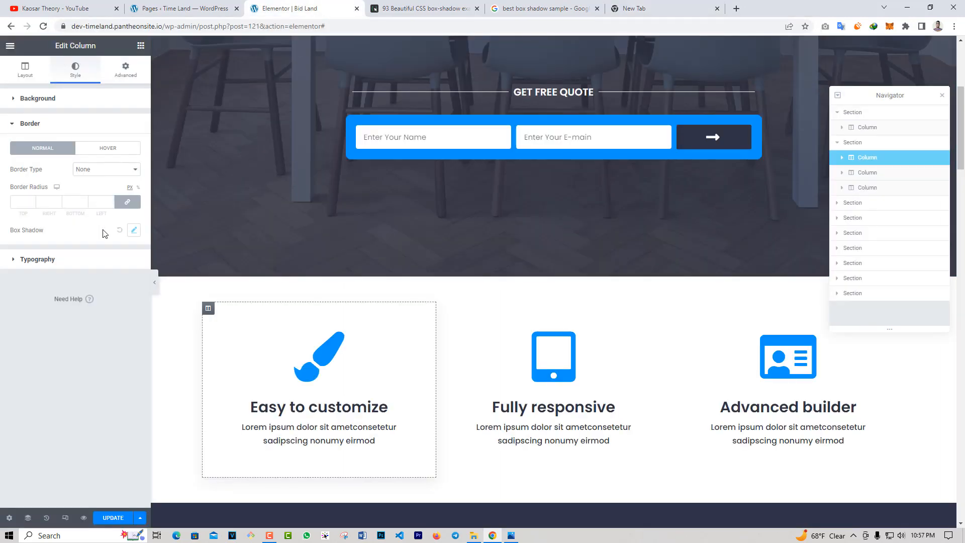
pyautogui.click(133, 231)
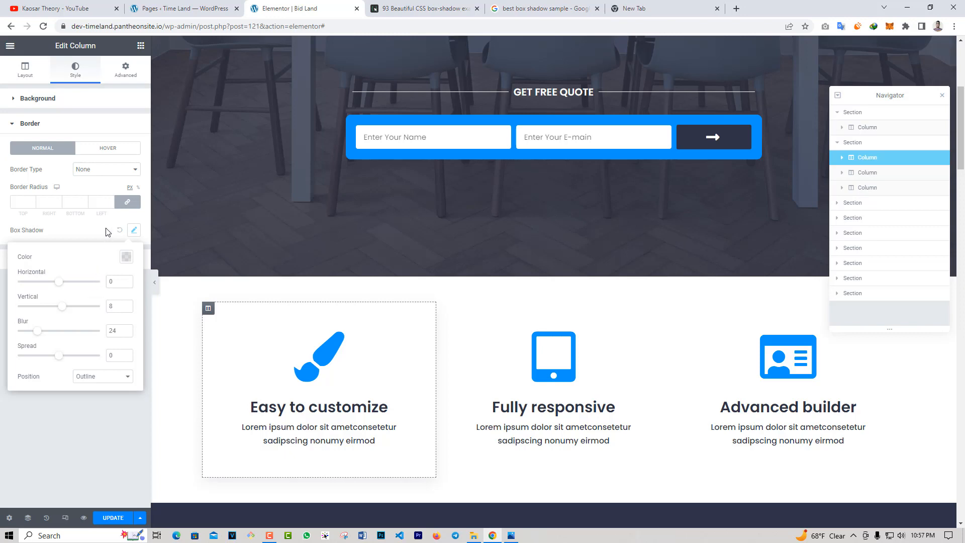
pyautogui.click(119, 231)
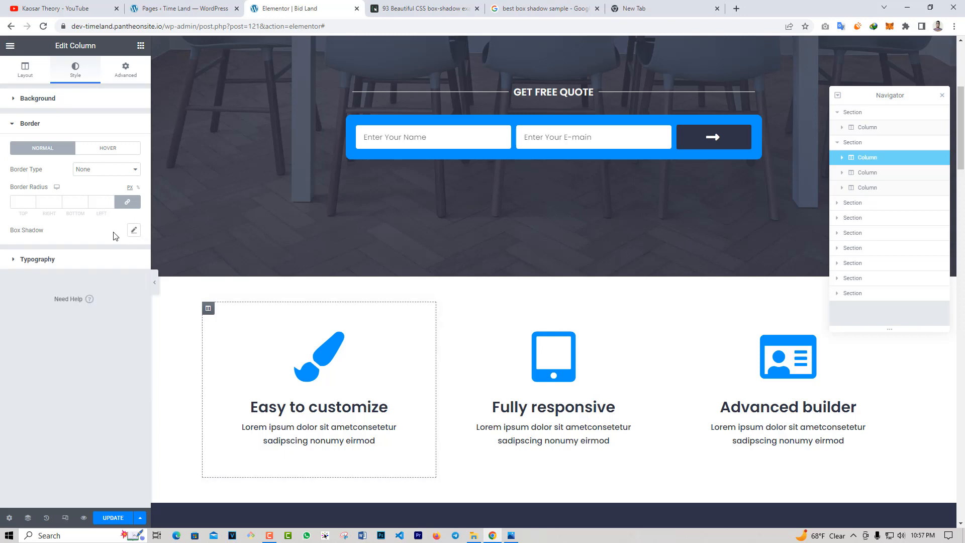
pyautogui.click(103, 124)
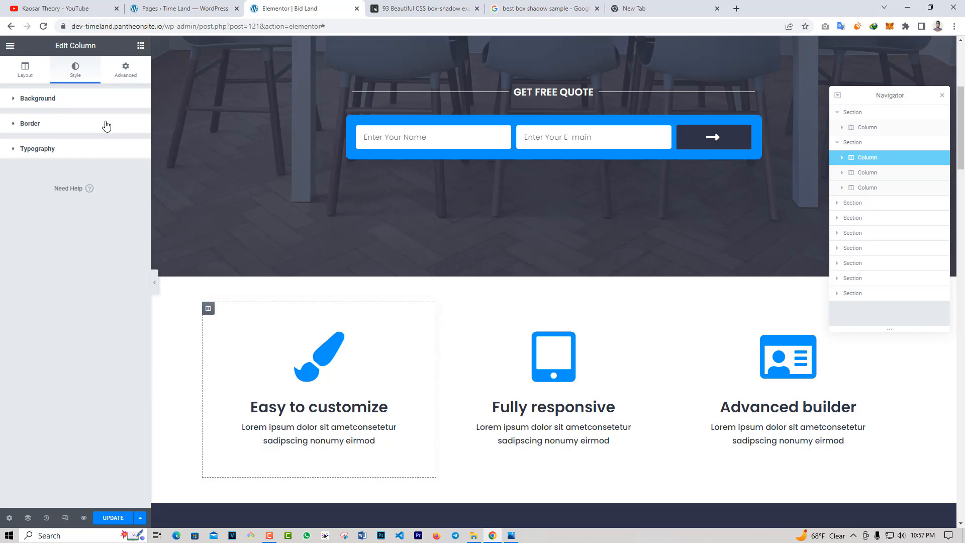
# Give the column the CSS ID custom-shadow and copy that ID.
pyautogui.click(124, 73)
pyautogui.click(102, 222)
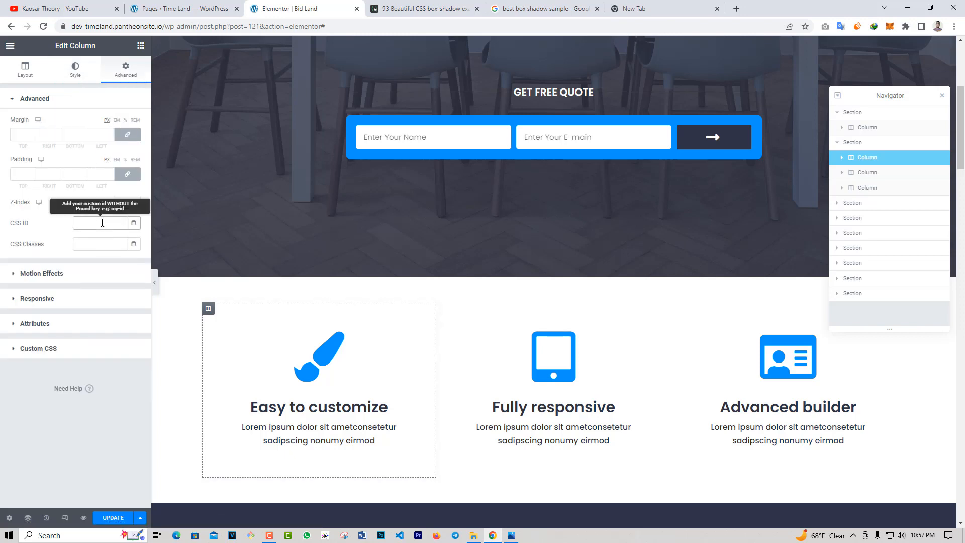
pyautogui.write('custom-shadow')
pyautogui.hotkey('ctrl', 'a')
# Start a #custom-shadow{ } rule with an empty line inside it in the column's custom CSS.
pyautogui.click(86, 347)
pyautogui.click(85, 240)
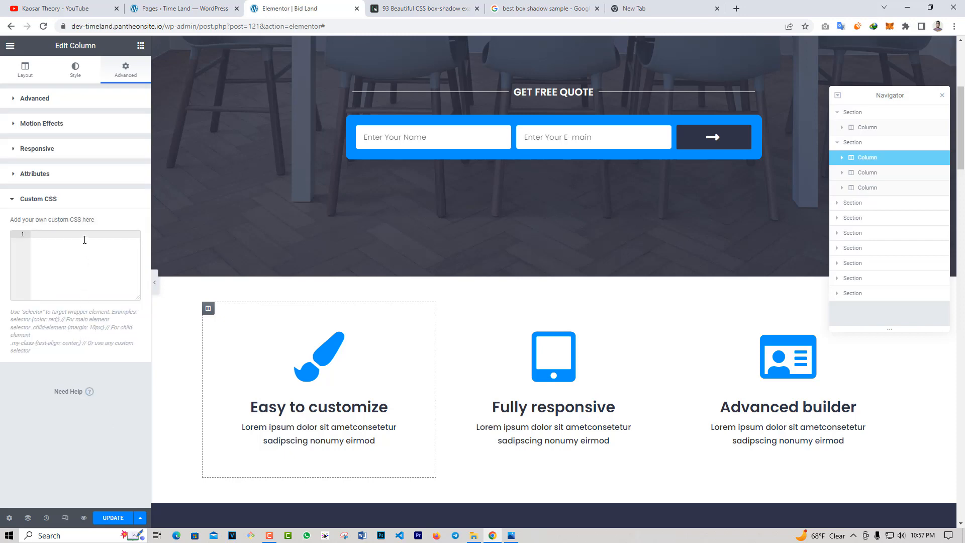
pyautogui.write('#')
pyautogui.hotkey('ctrl', 'v')
pyautogui.write('{')
pyautogui.hotkey('ctrl', 'v')
pyautogui.hotkey('ctrl', 'z')
pyautogui.press('Return')
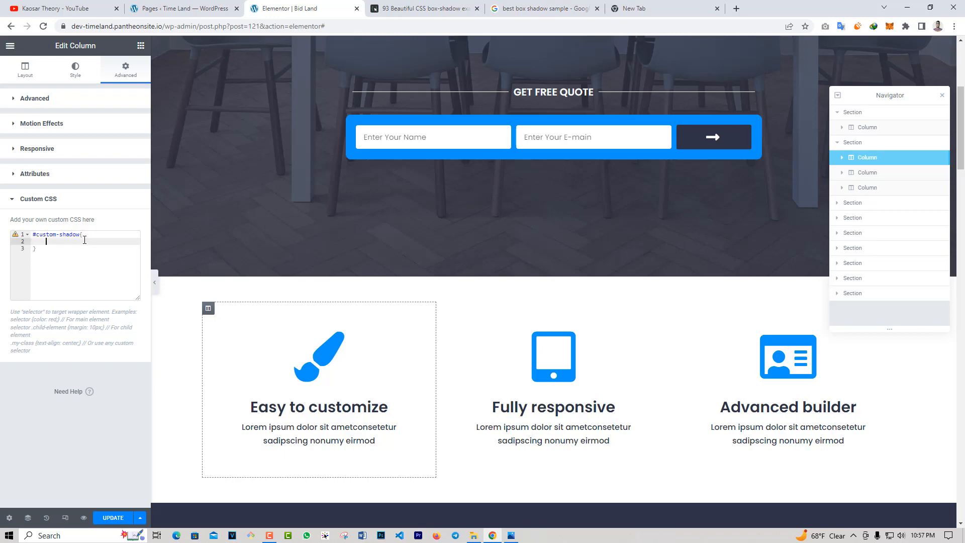
# Copy box-shadow: rgba(50, 50, 93, 0.25) 0px 50px 100px -20px, rgba(0, 0, 0, 0.3) 0px 30px 60px -30px; into the #custom-shadow rule.
pyautogui.click(623, 5)
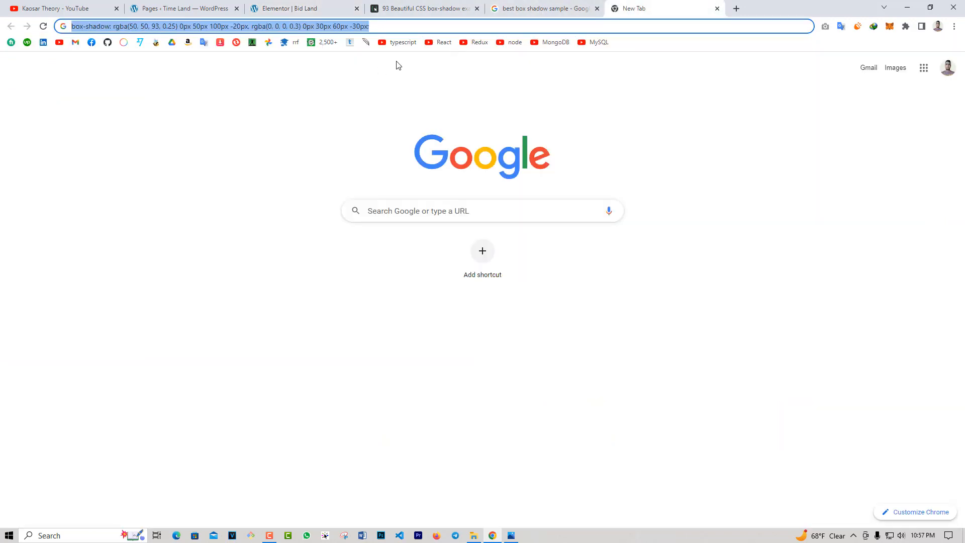
pyautogui.click(340, 25)
pyautogui.click(327, 9)
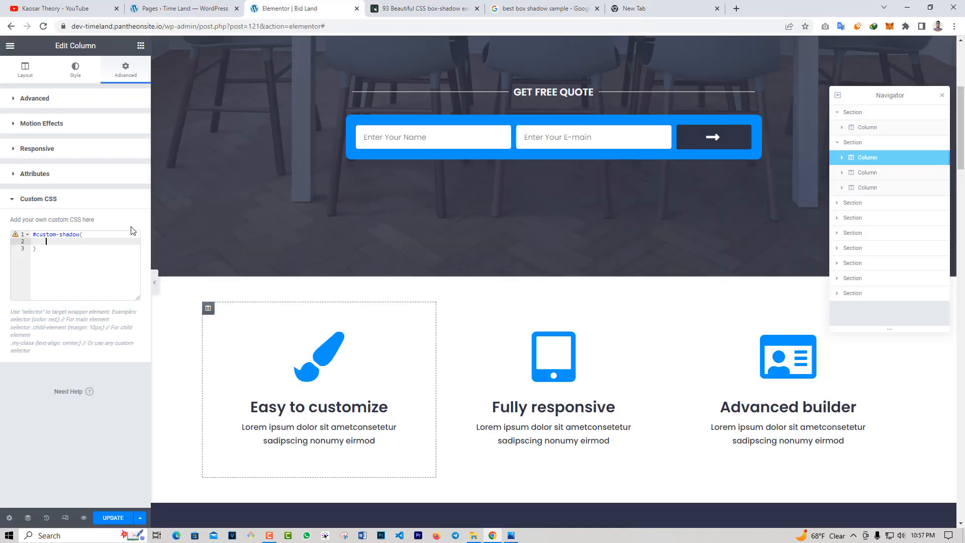
pyautogui.hotkey('ctrl', 'v')
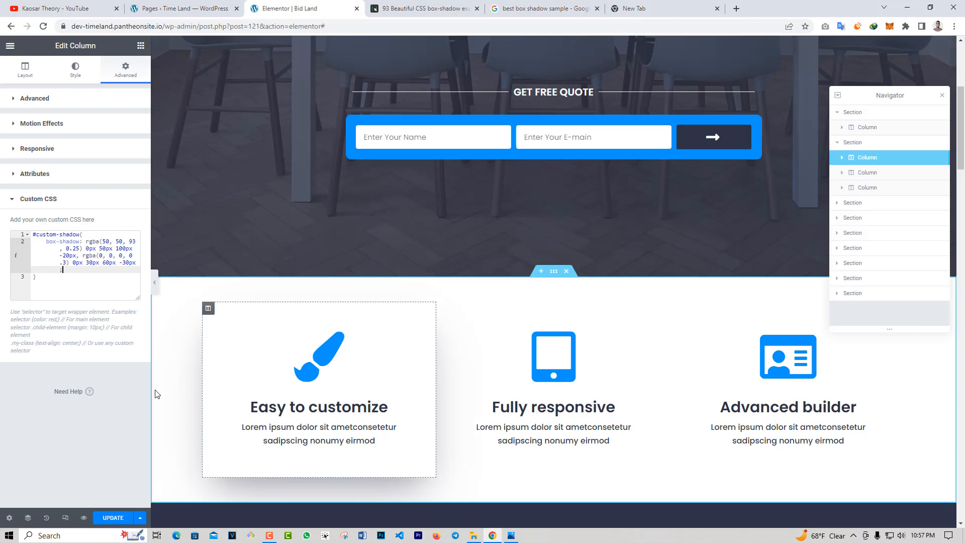
# Preview the "Easy to customize" column's new shadow on the page with the editing panel hidden.
pyautogui.click(154, 282)
pyautogui.scroll(-2, 371, 366)
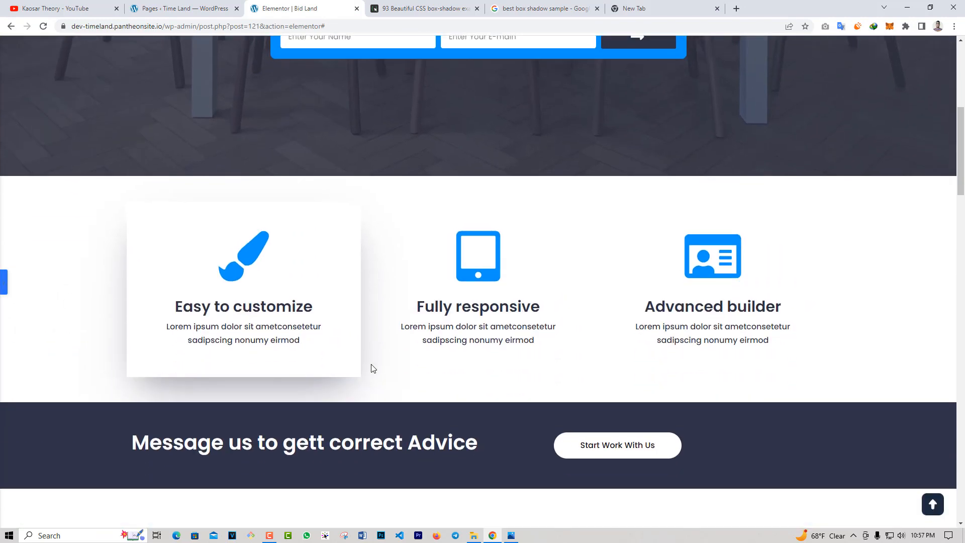
pyautogui.scroll(1, 372, 368)
# Go back to the getcssscan.com page and browse the box-shadow examples beyond #26.
pyautogui.click(435, 4)
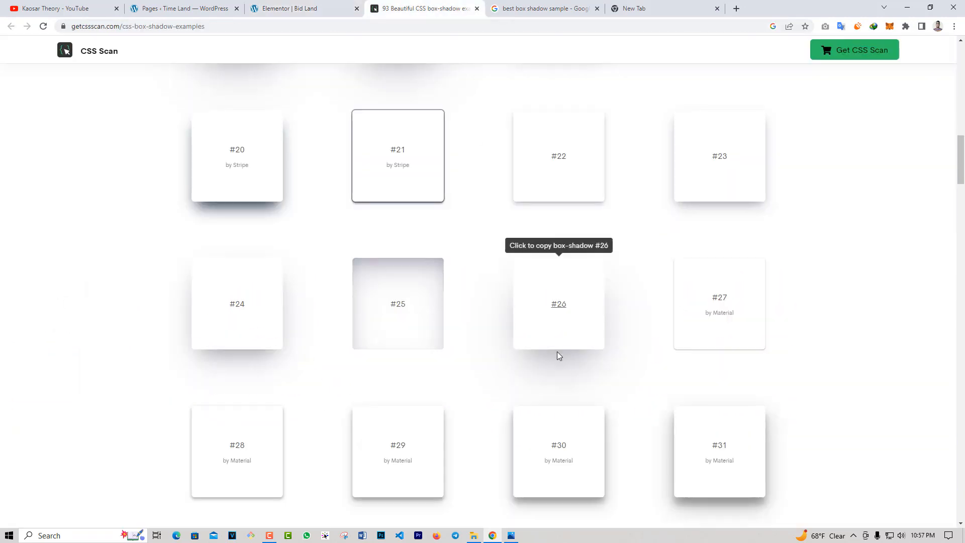
pyautogui.scroll(-8, 504, 366)
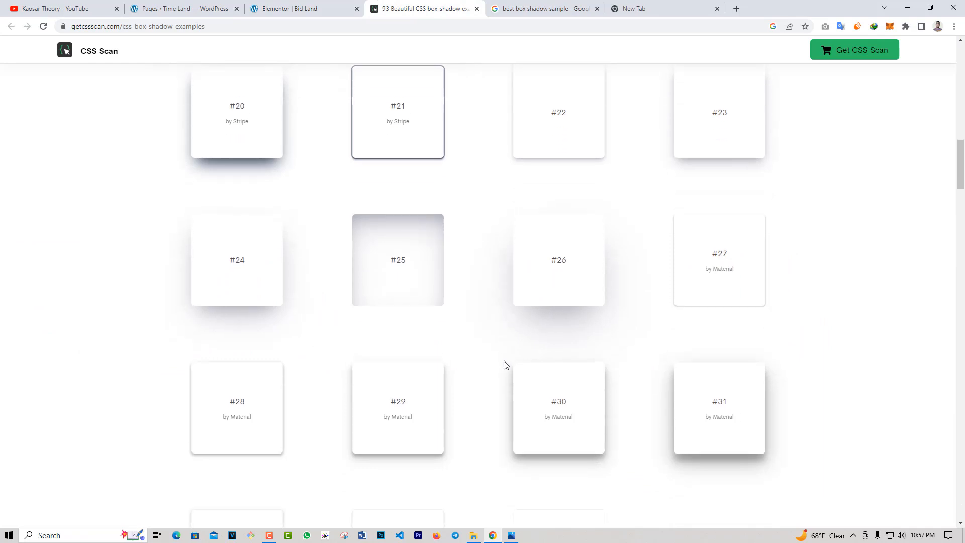
pyautogui.scroll(-1, 476, 382)
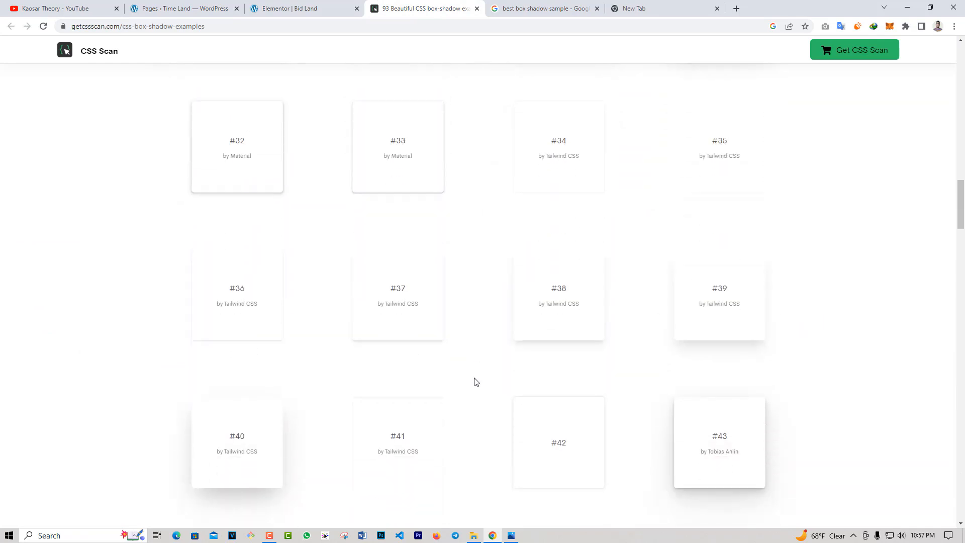
pyautogui.scroll(-3, 476, 382)
pyautogui.scroll(-1, 476, 382)
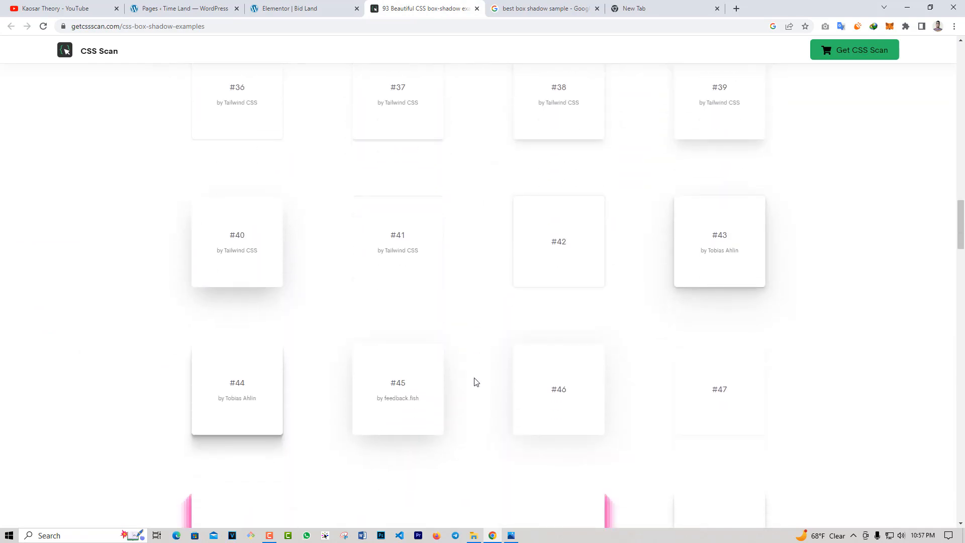